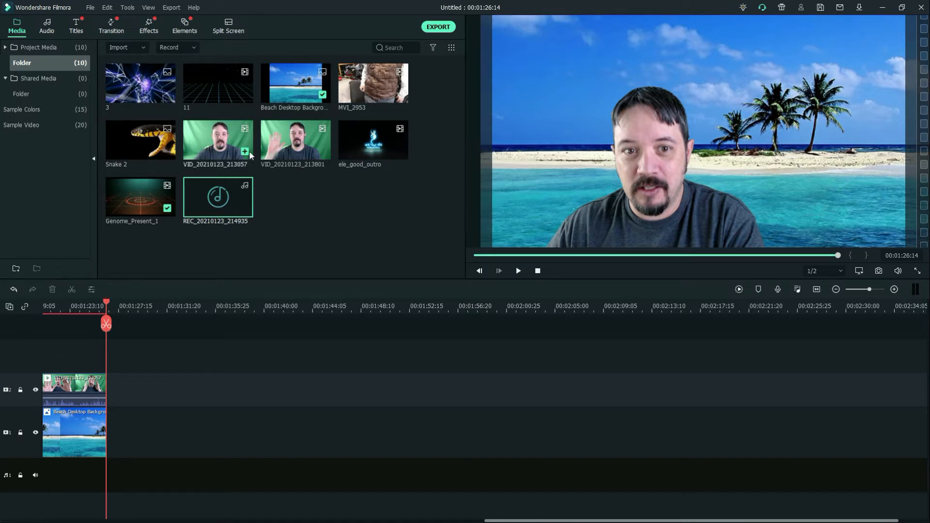
Preview the media clips 11 and MVI_2953, skipping ahead to about 00:04:07 in MVI_2953
{"action": "double_click", "coordinate": [215, 83]}
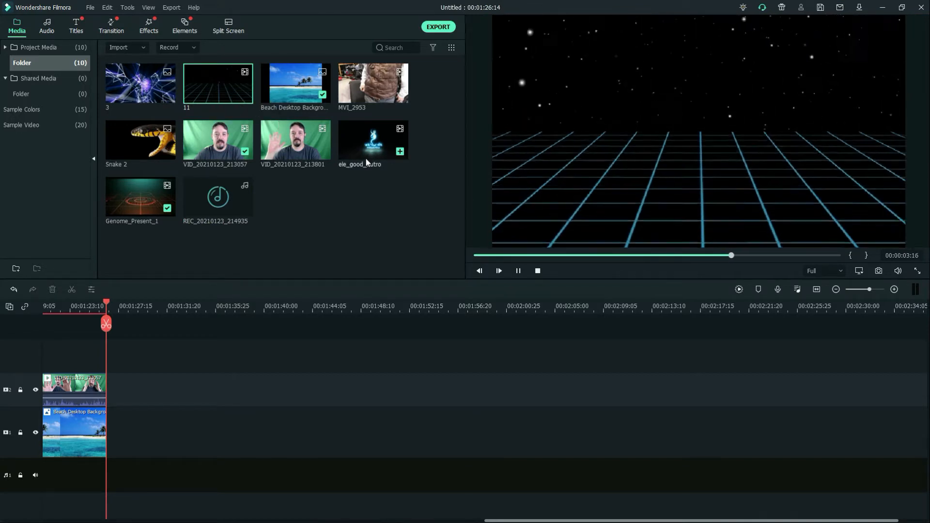
{"action": "double_click", "coordinate": [376, 86]}
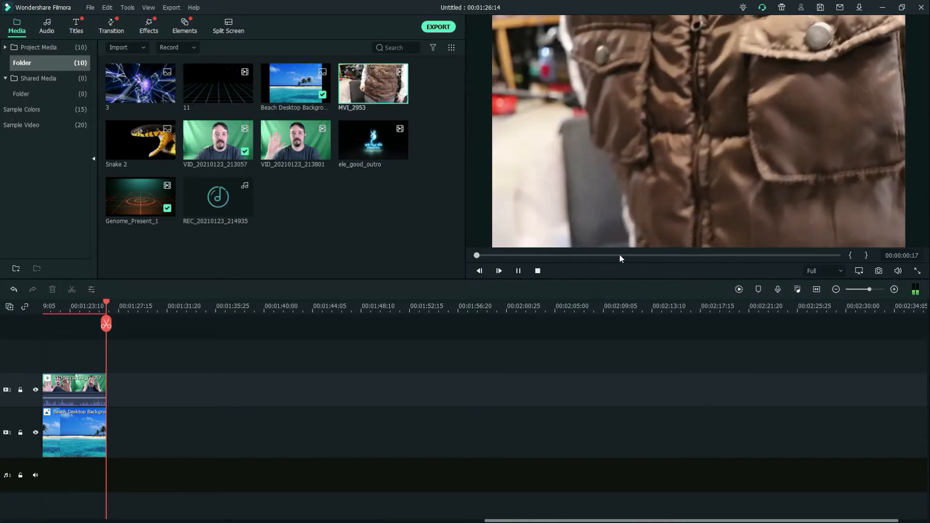
{"action": "left_click", "coordinate": [618, 255]}
{"action": "left_click", "coordinate": [518, 271]}
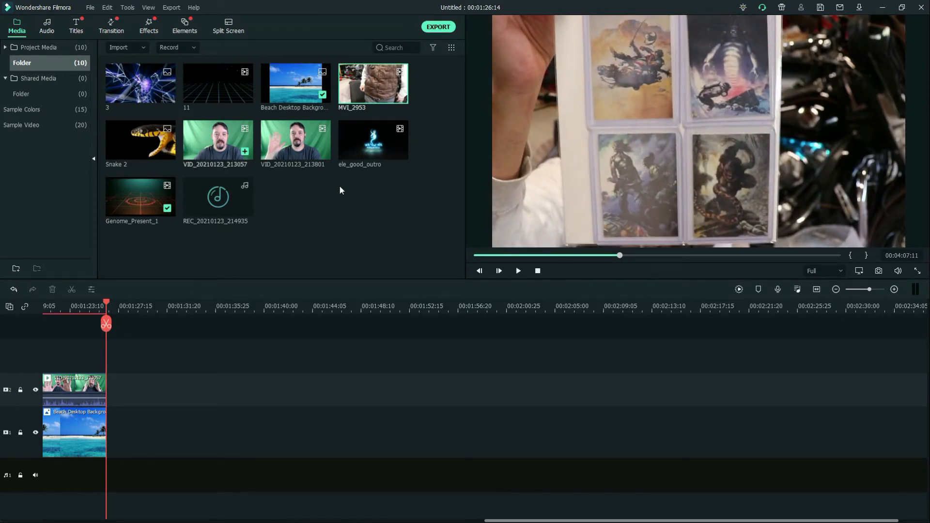
{"action": "left_click", "coordinate": [374, 238]}
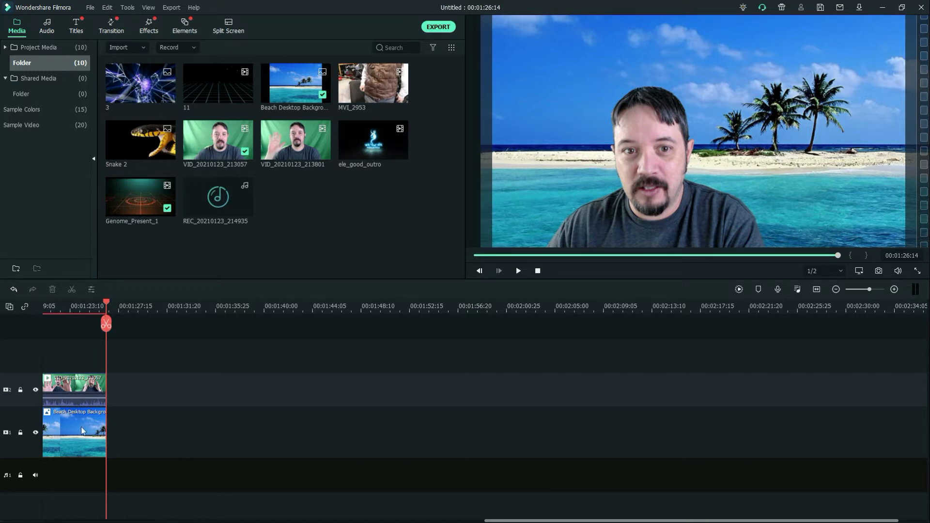
Place the Snake 2 image on track 1 directly after the beach background and extend it to 00:01:56:27
{"action": "mouse_move", "coordinate": [105, 302]}
{"action": "left_mouse_down"}
{"action": "mouse_move", "coordinate": [94, 310]}
{"action": "mouse_move", "coordinate": [107, 311]}
{"action": "mouse_move", "coordinate": [86, 310]}
{"action": "mouse_move", "coordinate": [108, 317]}
{"action": "left_mouse_up"}
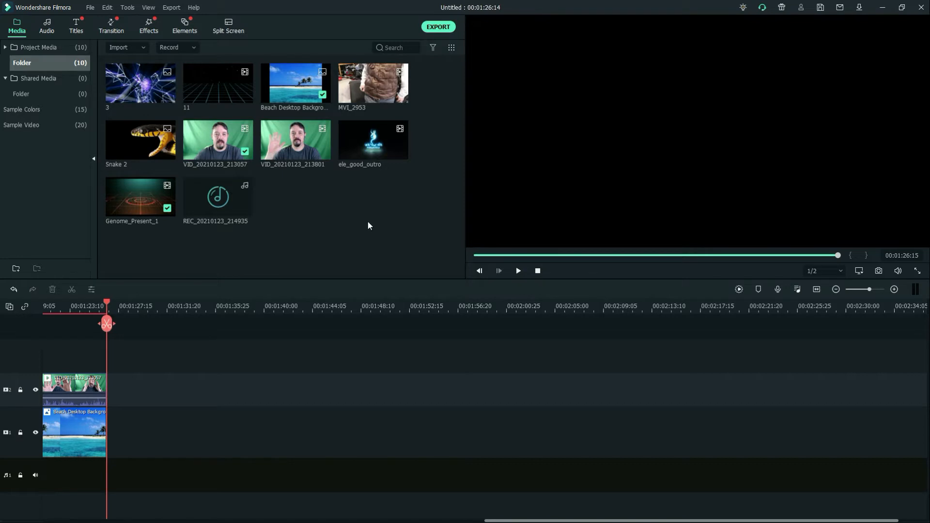
{"action": "left_click_drag", "start_coordinate": [137, 138], "coordinate": [110, 408]}
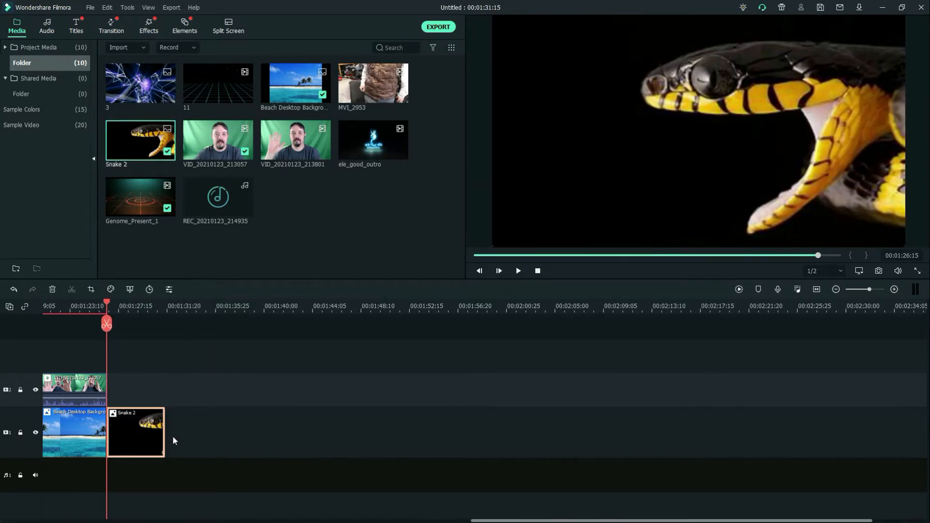
{"action": "left_click_drag", "start_coordinate": [165, 435], "coordinate": [459, 434]}
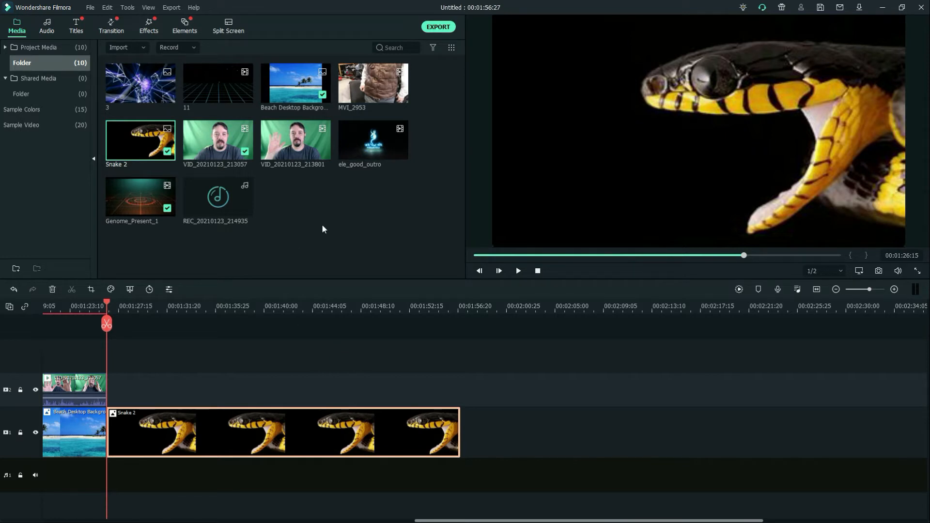
Place VID_20210123_213801 on track 2 above the start of Snake 2 and lower its audio volume
{"action": "left_click", "coordinate": [299, 131]}
{"action": "left_click_drag", "start_coordinate": [300, 134], "coordinate": [109, 382]}
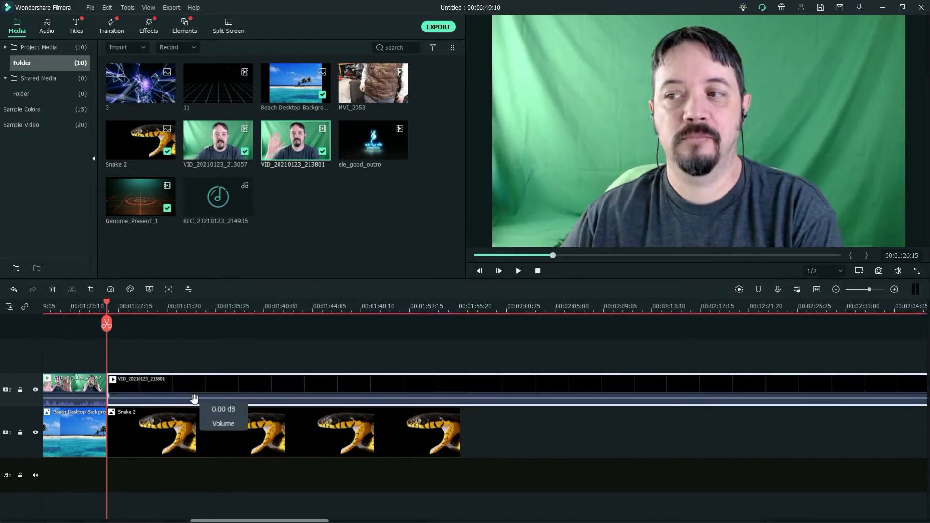
{"action": "left_click_drag", "start_coordinate": [193, 399], "coordinate": [191, 408]}
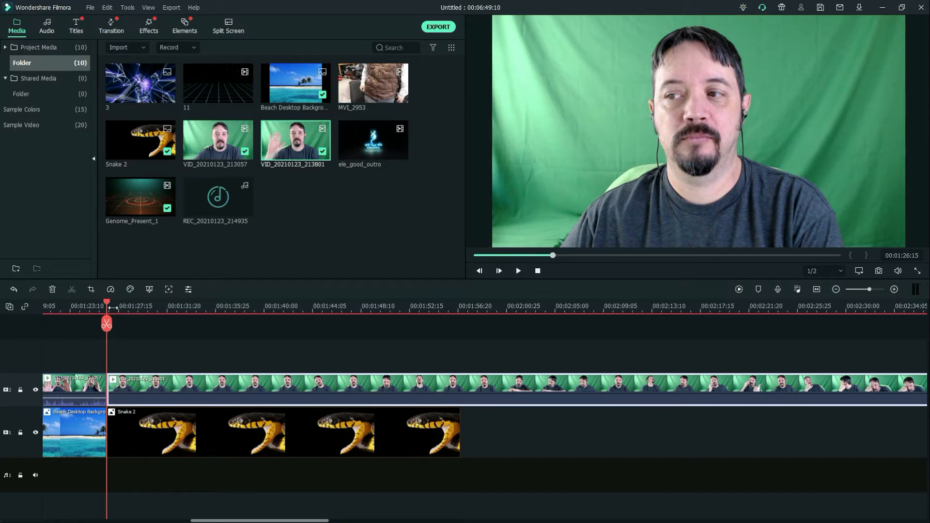
Apply green-screen keying to VID_20210123_213801 with offset 60 and edge thickness -0.04
{"action": "left_click_drag", "start_coordinate": [107, 301], "coordinate": [136, 302]}
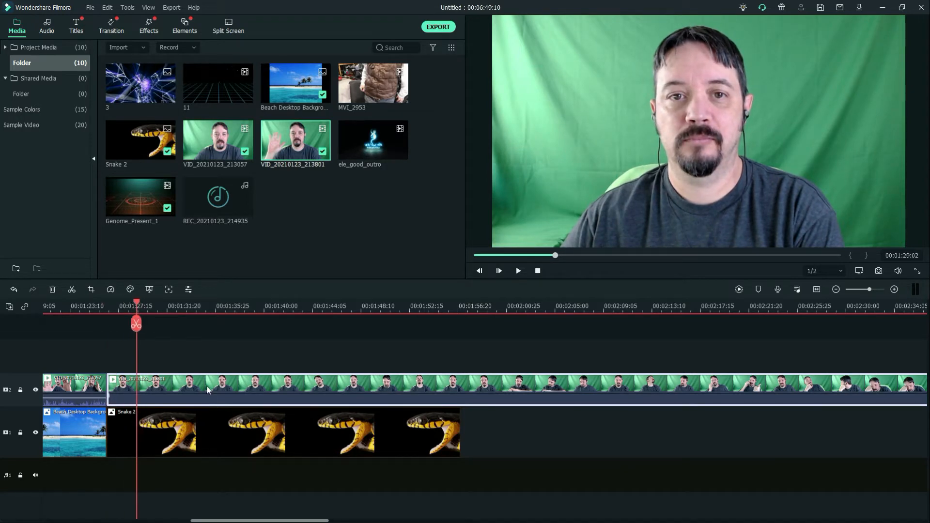
{"action": "right_click", "coordinate": [206, 385]}
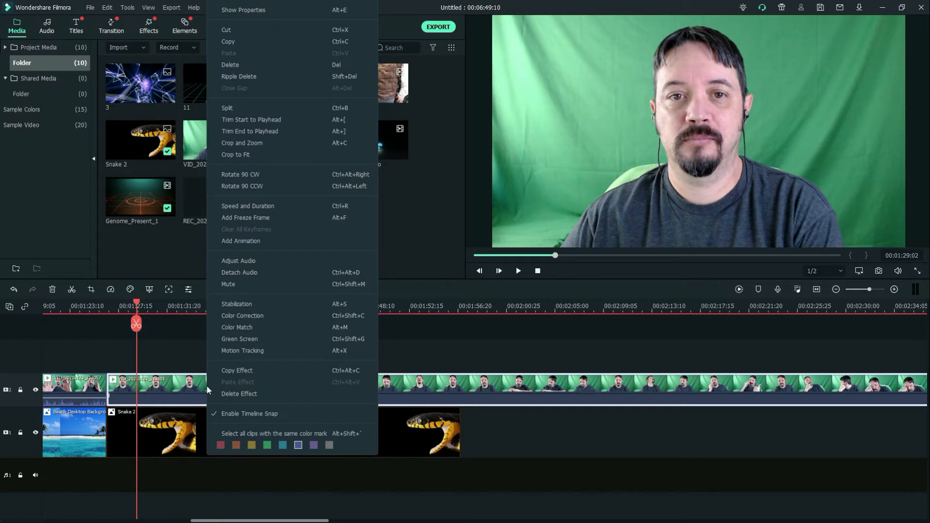
{"action": "left_click", "coordinate": [238, 341]}
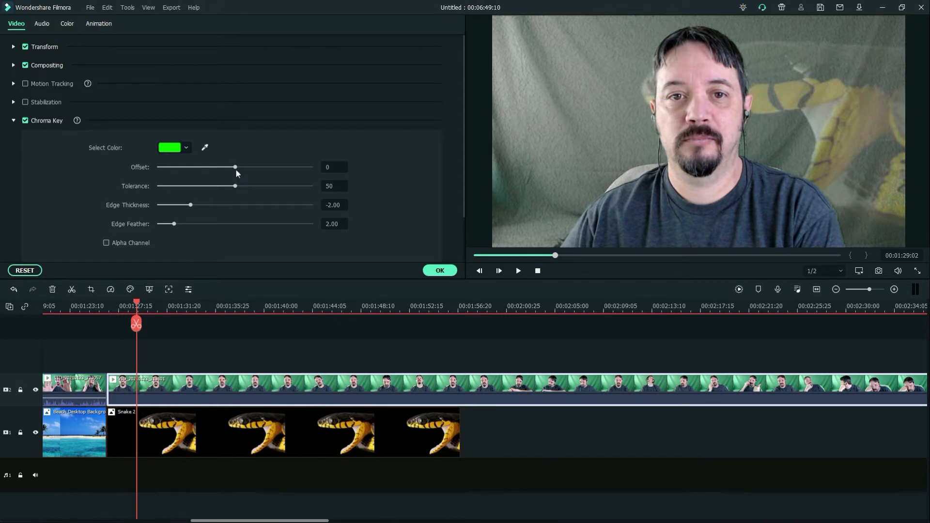
{"action": "left_click_drag", "start_coordinate": [235, 168], "coordinate": [274, 179]}
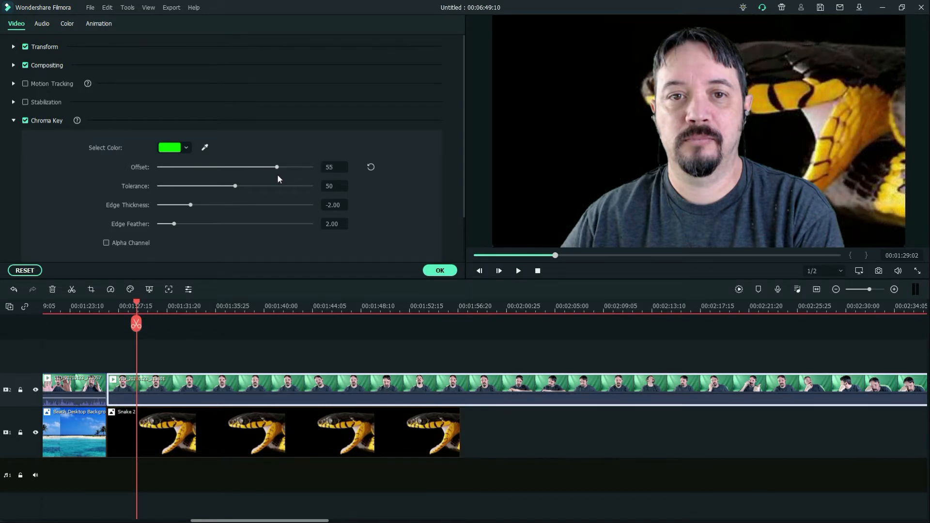
{"action": "left_click_drag", "start_coordinate": [278, 175], "coordinate": [280, 169]}
{"action": "left_click_drag", "start_coordinate": [191, 205], "coordinate": [222, 207]}
Shrink the keyed presenter to about two thirds of the frame width, anchored in the frame's lower-left corner, and apply the clip settings
{"action": "left_click", "coordinate": [704, 115]}
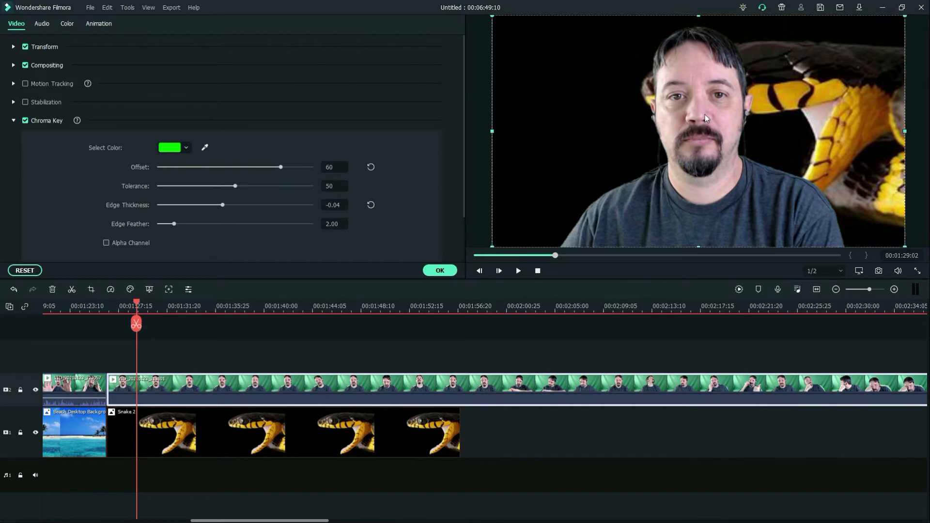
{"action": "left_click_drag", "start_coordinate": [902, 16], "coordinate": [754, 95]}
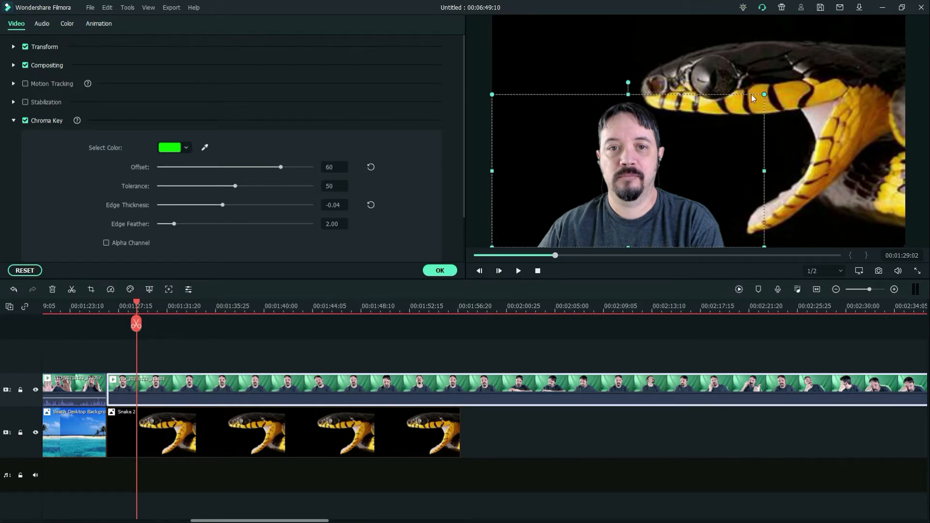
{"action": "left_click", "coordinate": [448, 271]}
Play the snake section up to 00:01:44:00 and trim the end of Snake 2 to that point
{"action": "left_click", "coordinate": [519, 270]}
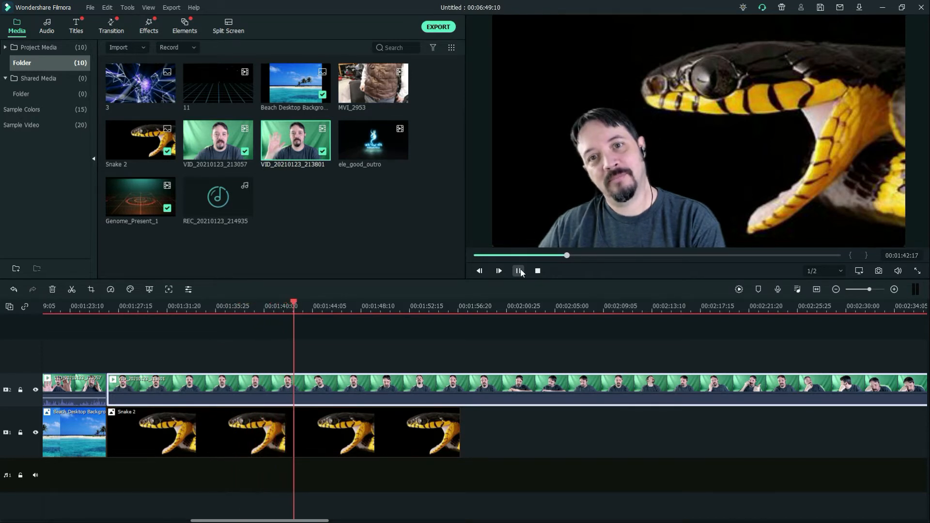
{"action": "left_click", "coordinate": [520, 270]}
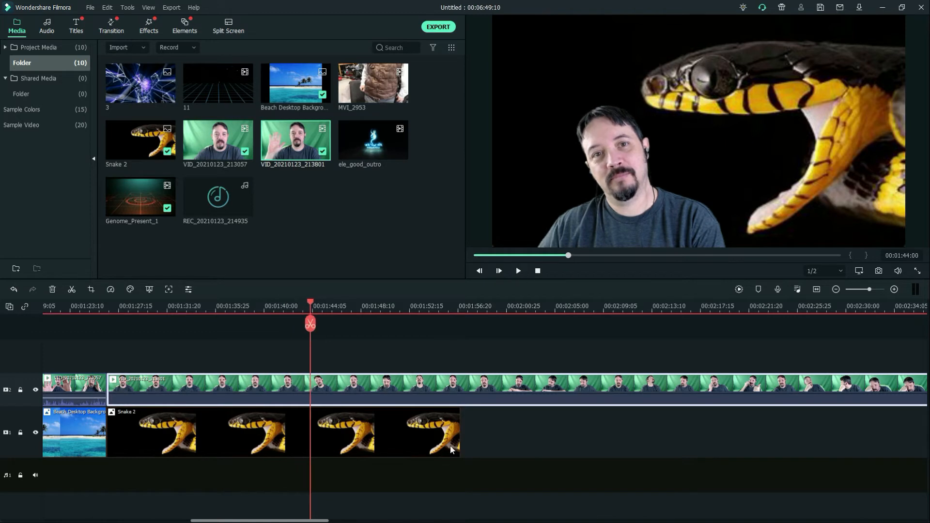
{"action": "left_click_drag", "start_coordinate": [458, 435], "coordinate": [311, 437]}
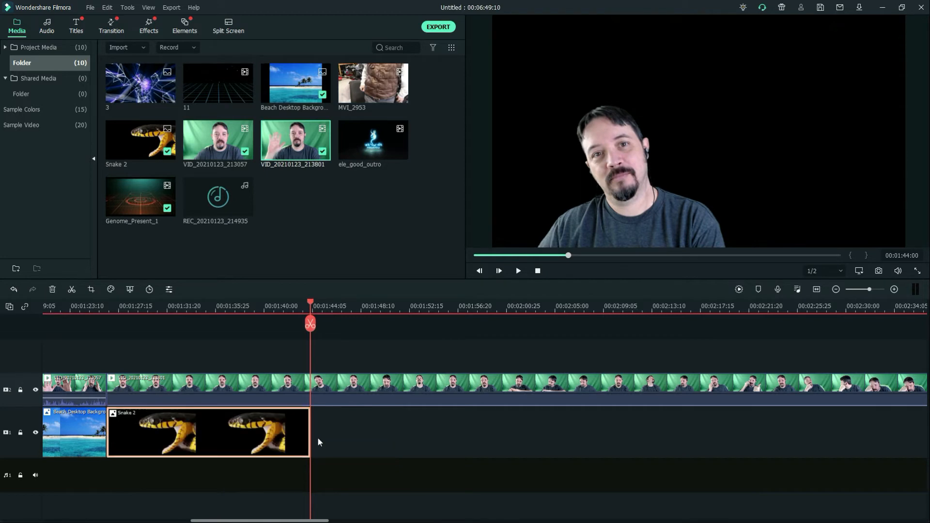
Place image 3 on track 1 directly after Snake 2 and extend it to just past the 00:02:21:20 mark
{"action": "left_click", "coordinate": [130, 81]}
{"action": "left_click_drag", "start_coordinate": [130, 80], "coordinate": [317, 431]}
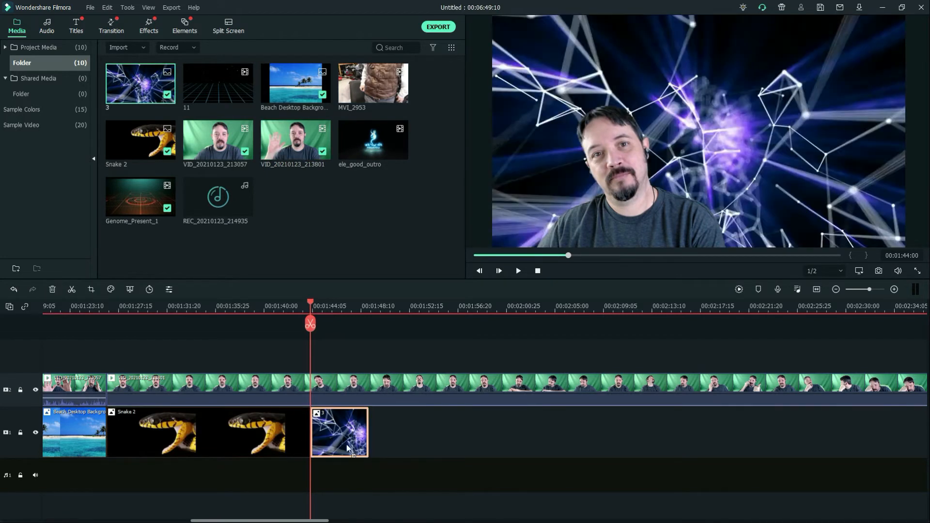
{"action": "left_click_drag", "start_coordinate": [368, 446], "coordinate": [770, 447]}
Play back the cut from Snake 2 to image 3 twice to check the background change
{"action": "left_click", "coordinate": [304, 306]}
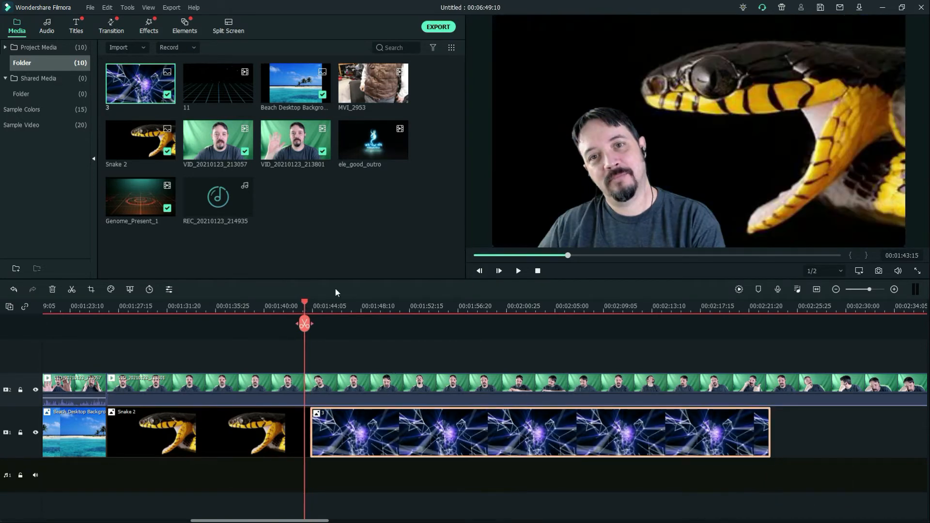
{"action": "left_click", "coordinate": [518, 271]}
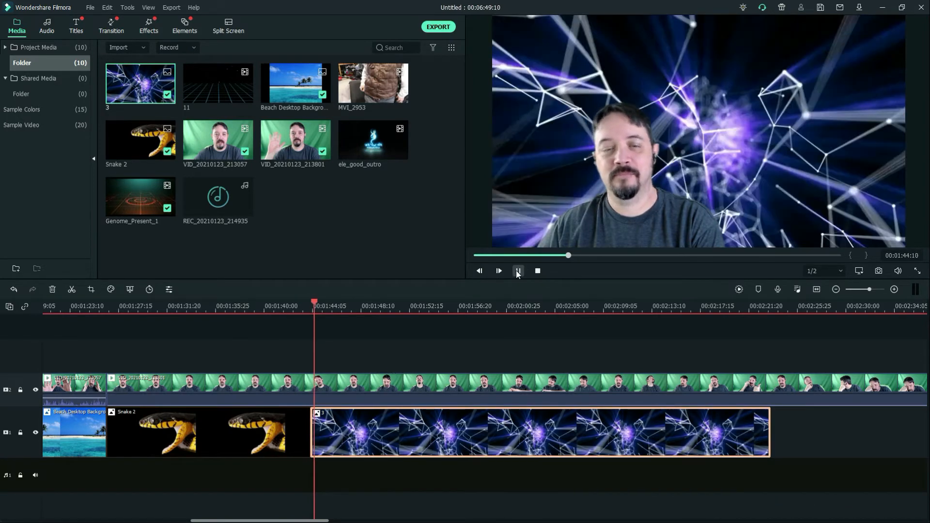
{"action": "left_click", "coordinate": [518, 272]}
{"action": "left_click_drag", "start_coordinate": [324, 301], "coordinate": [303, 305]}
{"action": "left_click", "coordinate": [518, 272]}
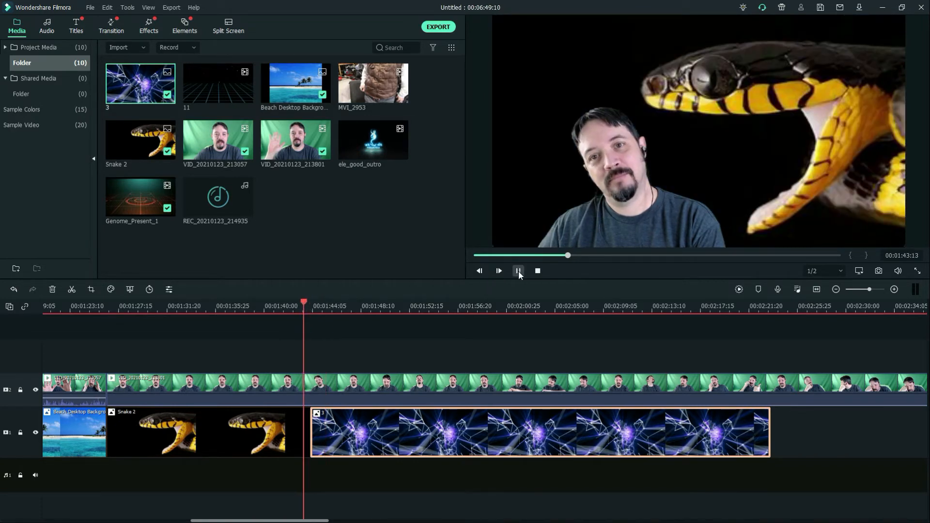
{"action": "left_click", "coordinate": [518, 271]}
Add a Dissolve transition between Snake 2 and image 3 and play it back from about 00:01:42:13
{"action": "left_click", "coordinate": [111, 30]}
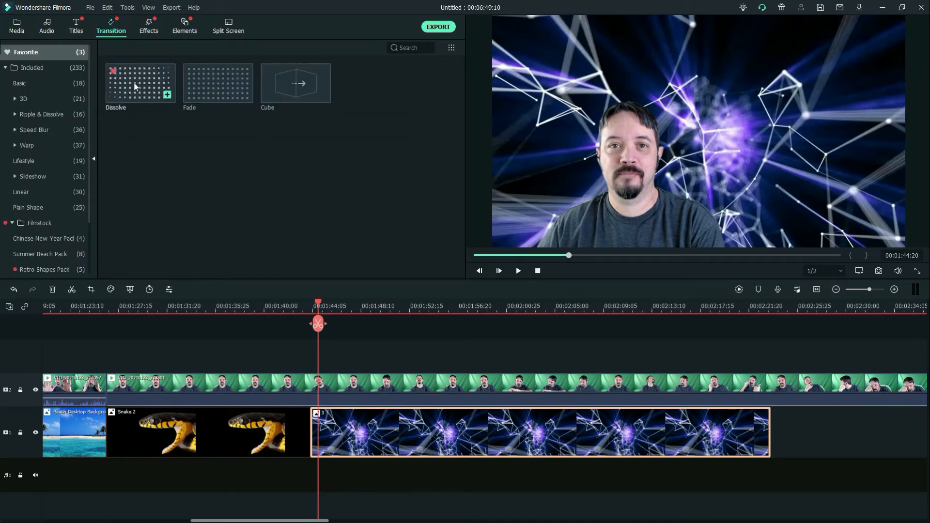
{"action": "left_click_drag", "start_coordinate": [135, 71], "coordinate": [308, 428]}
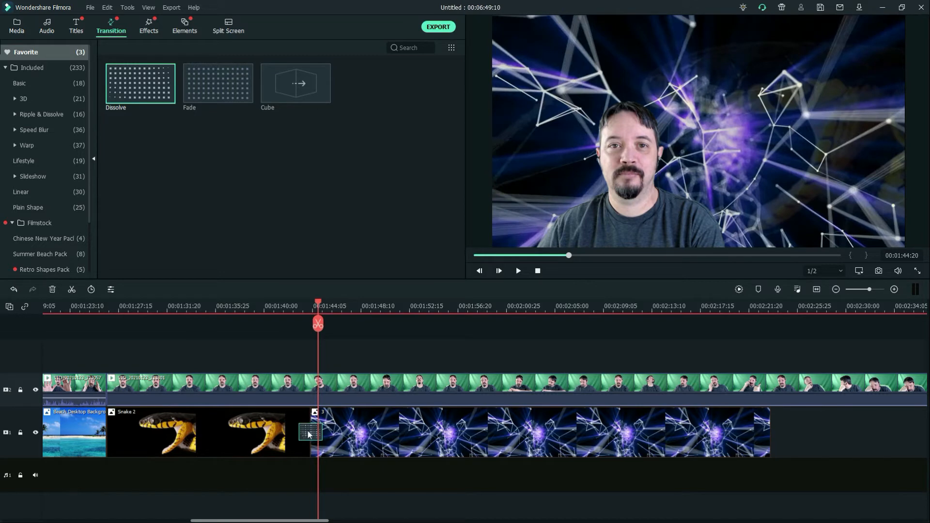
{"action": "left_click", "coordinate": [312, 309]}
{"action": "left_click_drag", "start_coordinate": [313, 310], "coordinate": [292, 309]}
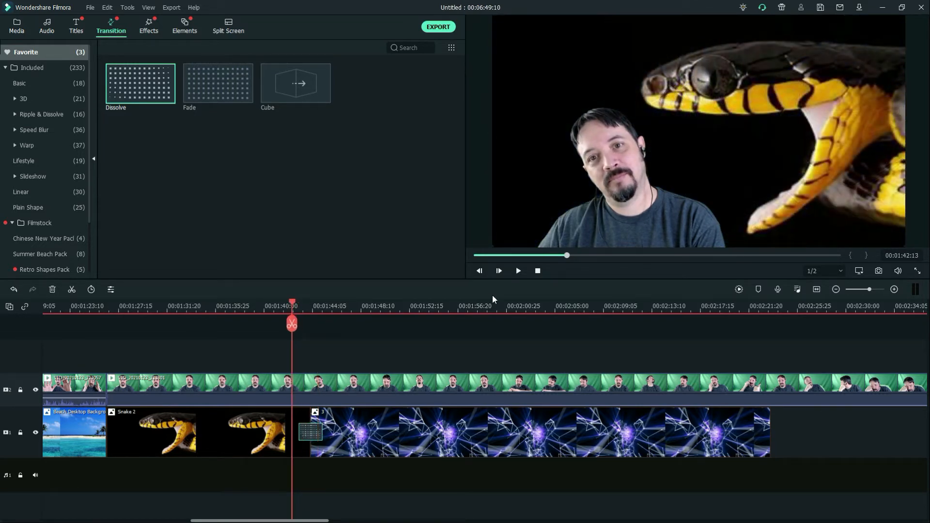
{"action": "left_click", "coordinate": [518, 270]}
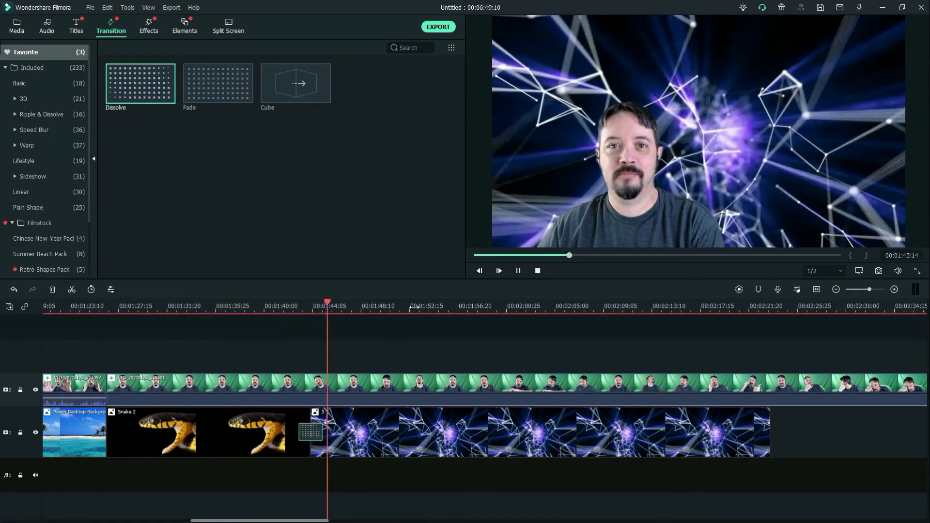
Trim image 3 to end at 00:01:54:03 and place video clip 11 directly after it on track 1
{"action": "left_click", "coordinate": [23, 23]}
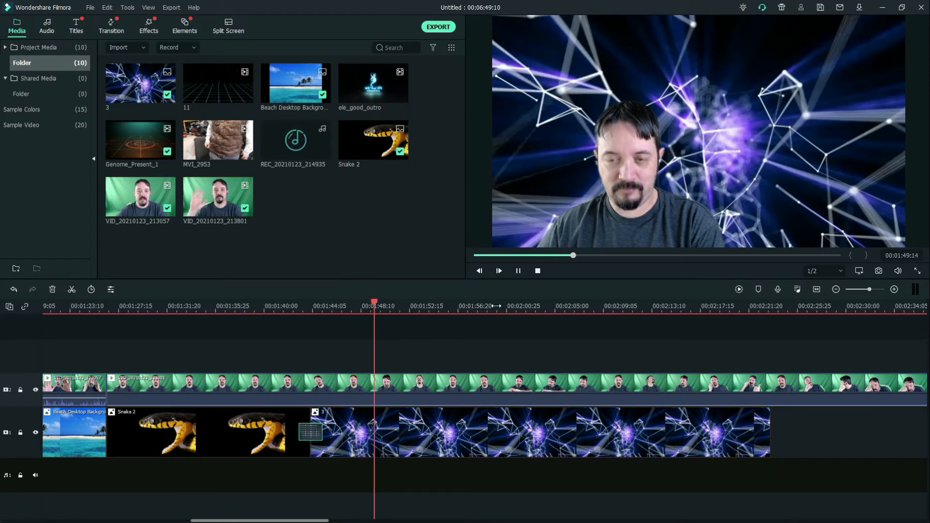
{"action": "left_click", "coordinate": [520, 270]}
{"action": "left_click", "coordinate": [568, 420]}
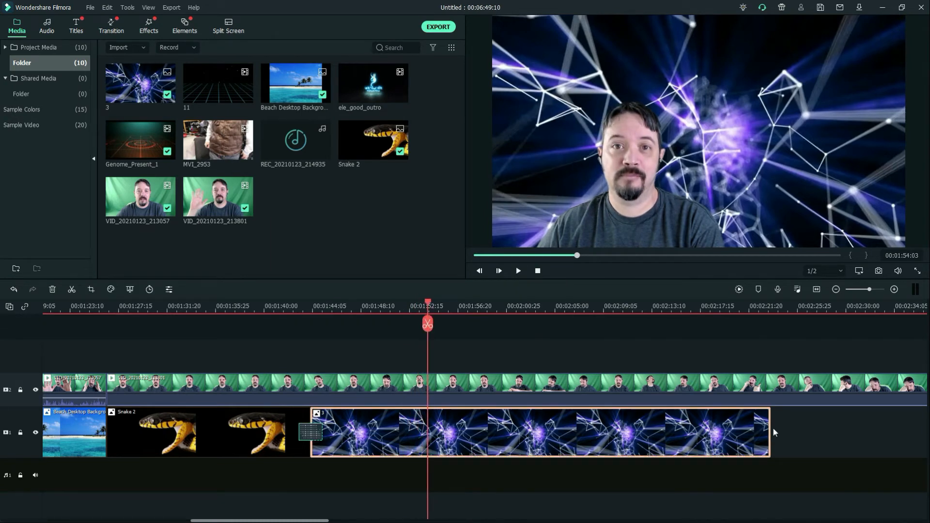
{"action": "left_click_drag", "start_coordinate": [771, 435], "coordinate": [427, 435]}
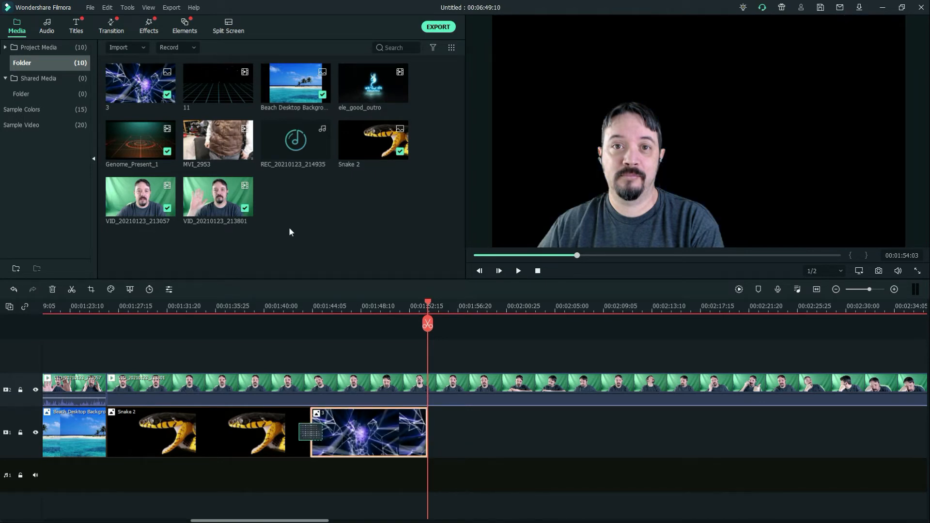
{"action": "left_click_drag", "start_coordinate": [217, 76], "coordinate": [487, 449]}
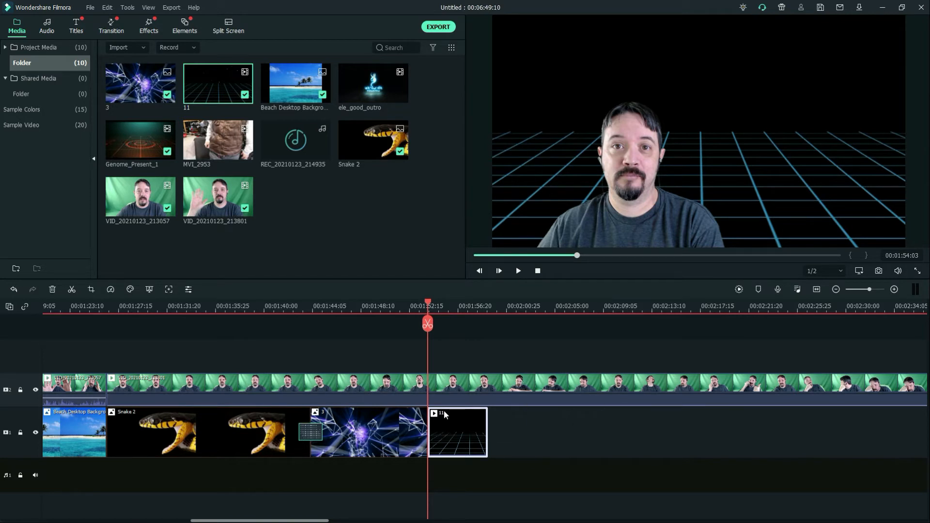
Enlarge the keyed presenter to about 80% of the frame width, shift it toward the centre, and play the result over clip 11
{"action": "left_click", "coordinate": [655, 219]}
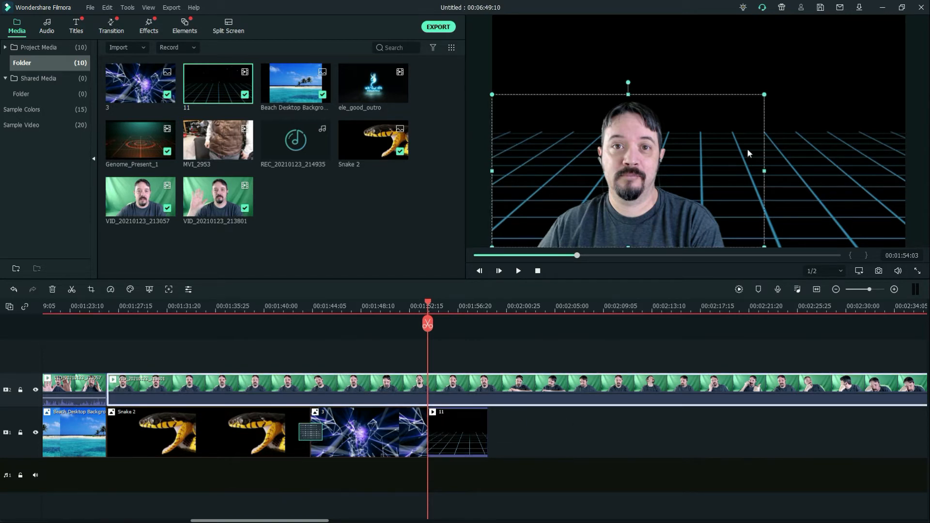
{"action": "left_click_drag", "start_coordinate": [764, 95], "coordinate": [827, 75]}
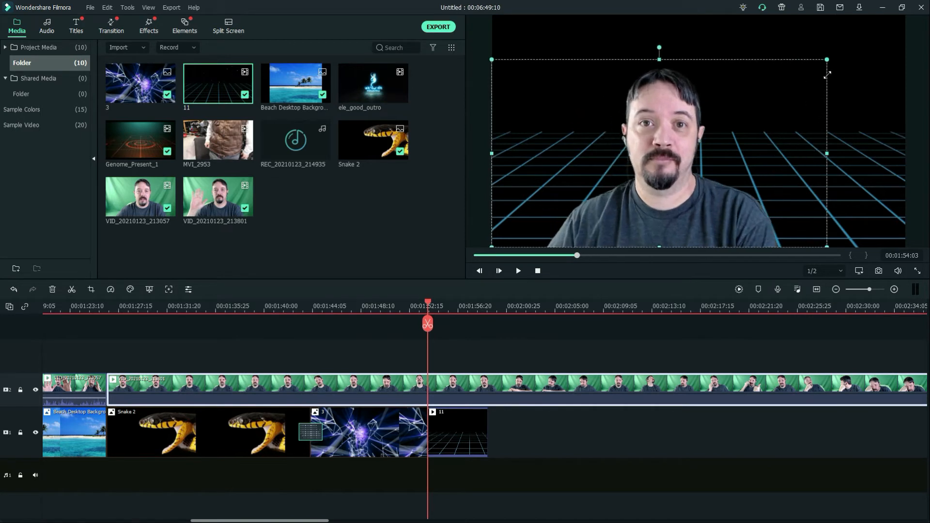
{"action": "left_click_drag", "start_coordinate": [758, 141], "coordinate": [775, 144]}
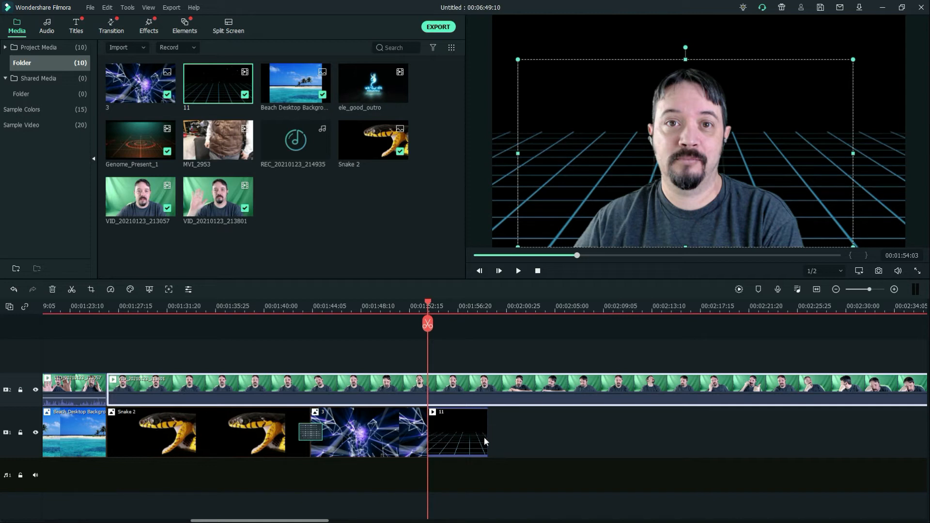
{"action": "left_click", "coordinate": [518, 271]}
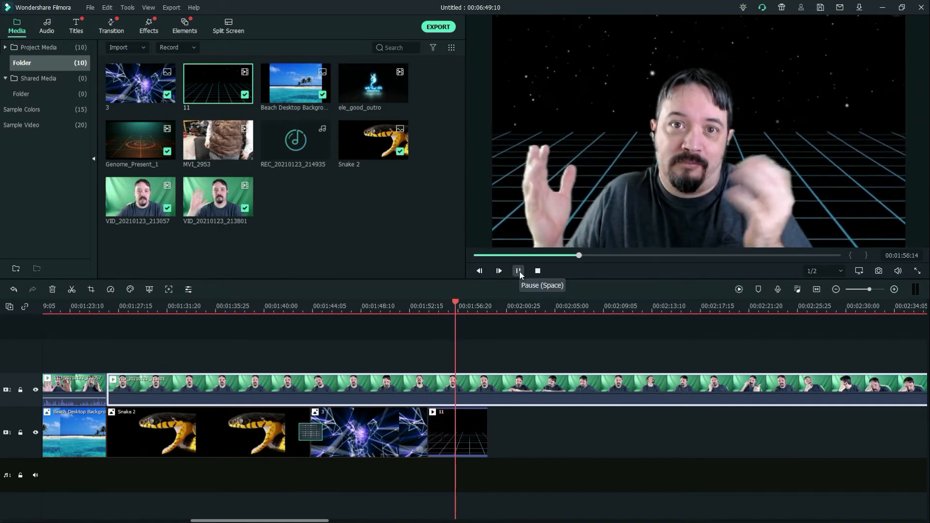
{"action": "left_click", "coordinate": [518, 271]}
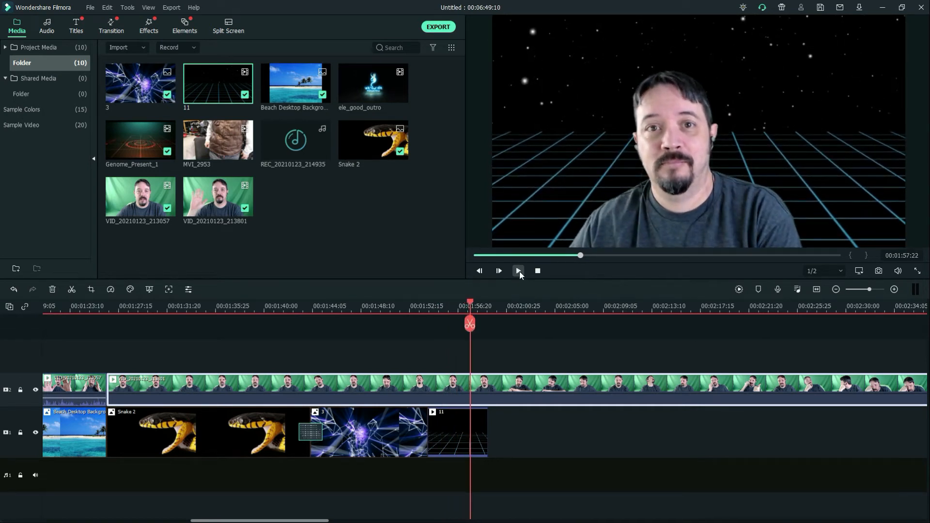
Slow clip 11 on track 1 to 0.50x speed and play the slowed background behind the presenter
{"action": "left_click", "coordinate": [454, 432]}
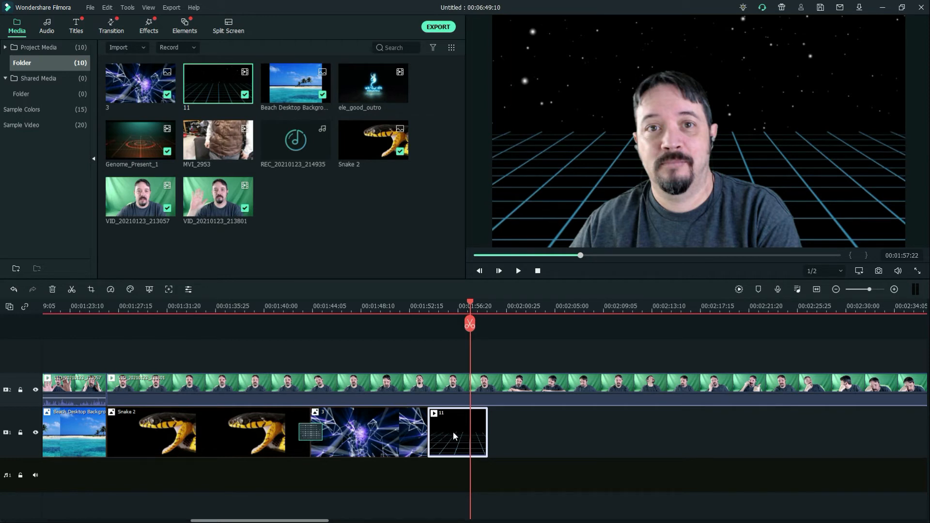
{"action": "left_click", "coordinate": [108, 289]}
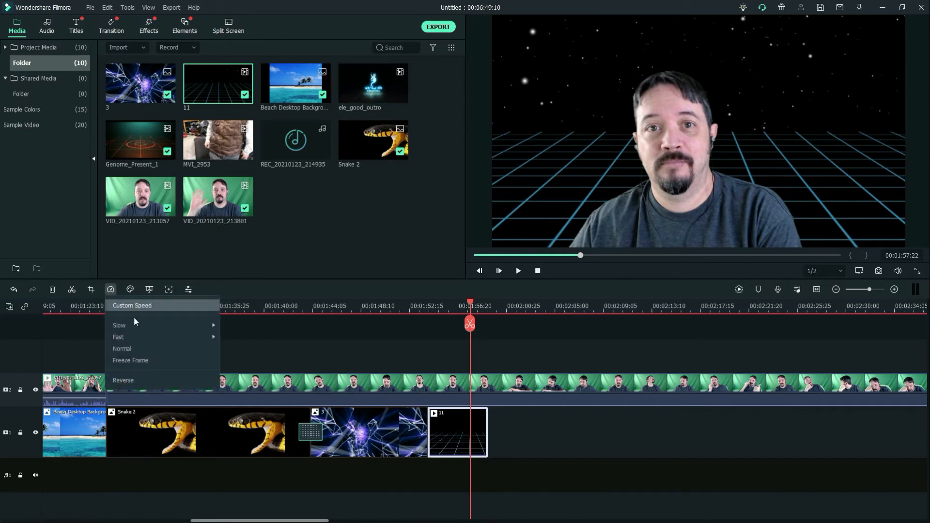
{"action": "mouse_move", "coordinate": [158, 324]}
{"action": "left_click", "coordinate": [269, 329]}
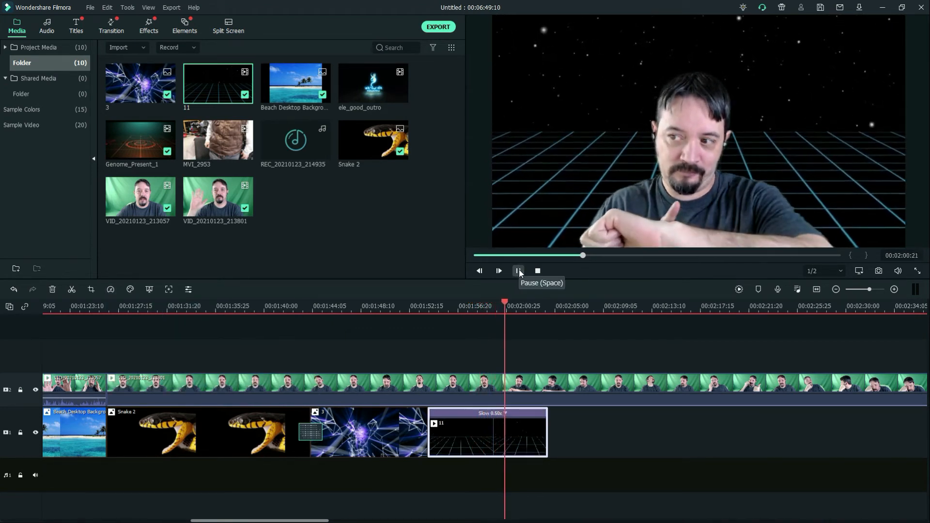
{"action": "left_click", "coordinate": [518, 269]}
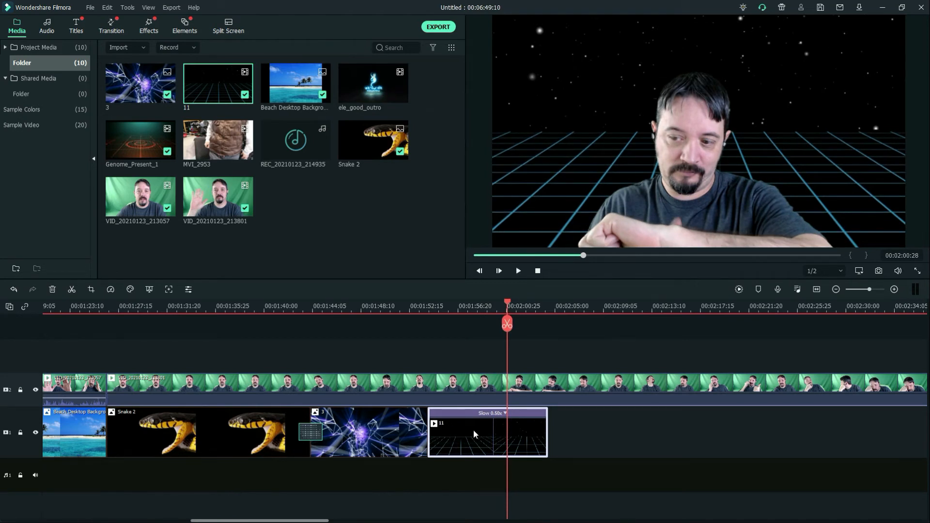
Paste a copy of the slowed clip 11 on track 1 and butt it against the end of the first
{"action": "left_click_drag", "start_coordinate": [507, 300], "coordinate": [561, 316]}
{"action": "key", "text": "ctrl+v"}
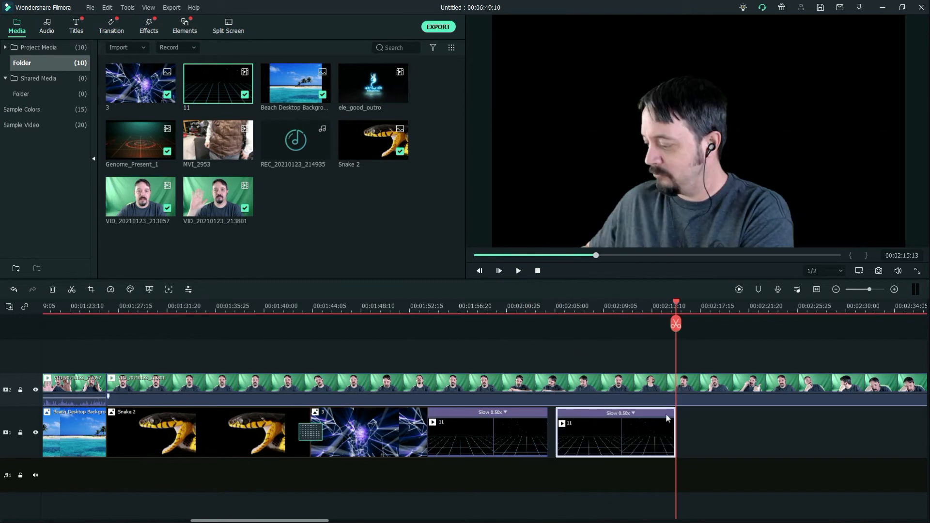
{"action": "left_click_drag", "start_coordinate": [618, 432], "coordinate": [610, 431]}
Play back the join between the two copies of clip 11 and the cut from image 3 to clip 11
{"action": "left_click_drag", "start_coordinate": [676, 307], "coordinate": [536, 314]}
{"action": "left_click", "coordinate": [519, 312]}
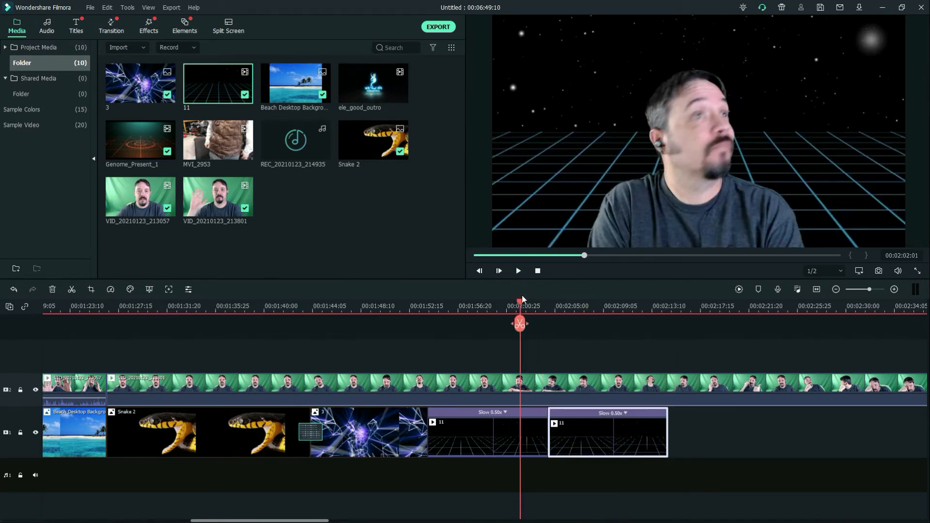
{"action": "left_click", "coordinate": [517, 271]}
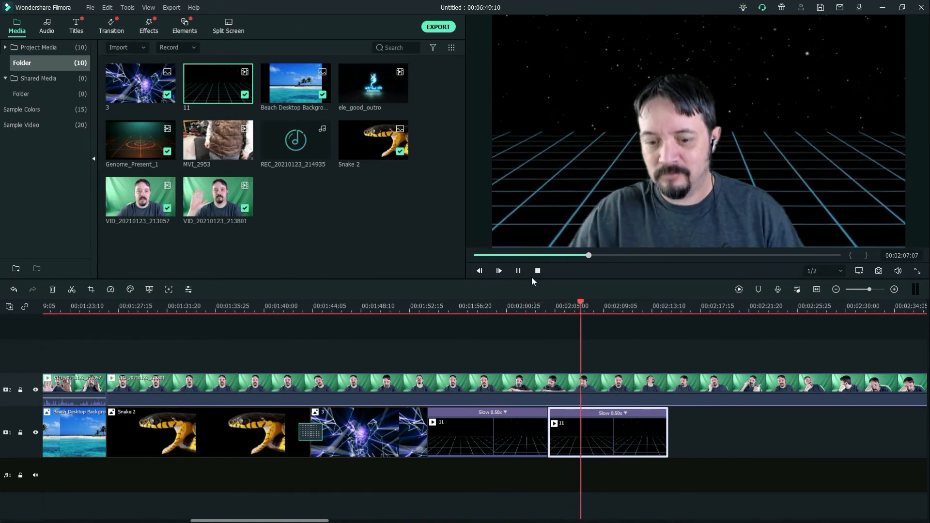
{"action": "left_click", "coordinate": [518, 271]}
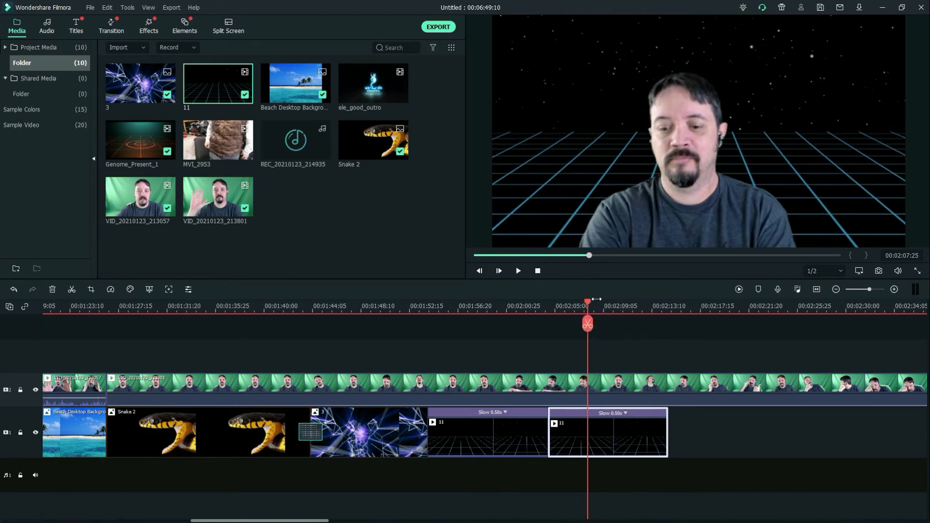
{"action": "left_click_drag", "start_coordinate": [588, 301], "coordinate": [422, 301]}
{"action": "left_click", "coordinate": [518, 271]}
{"action": "left_click", "coordinate": [518, 271]}
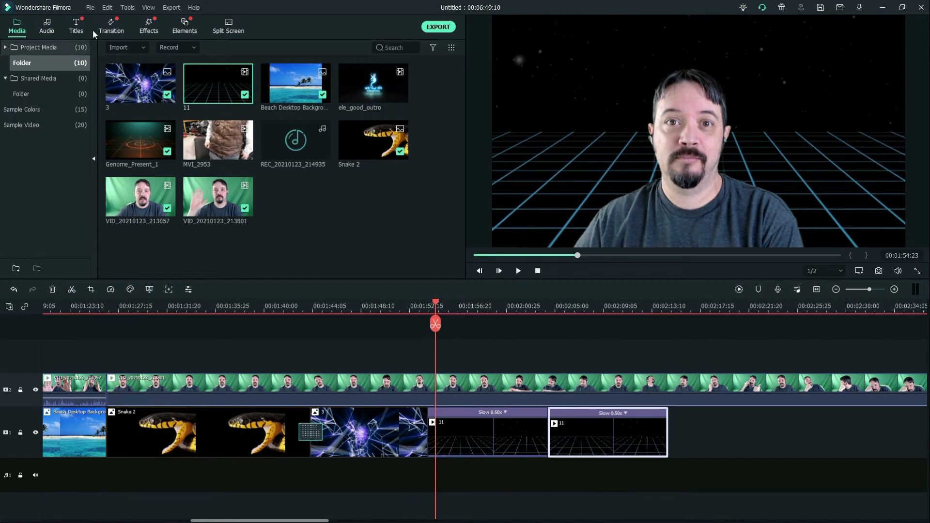
Add a Dissolve transition between image 3 and clip 11 and play it back from 00:01:52:20
{"action": "left_click", "coordinate": [111, 26]}
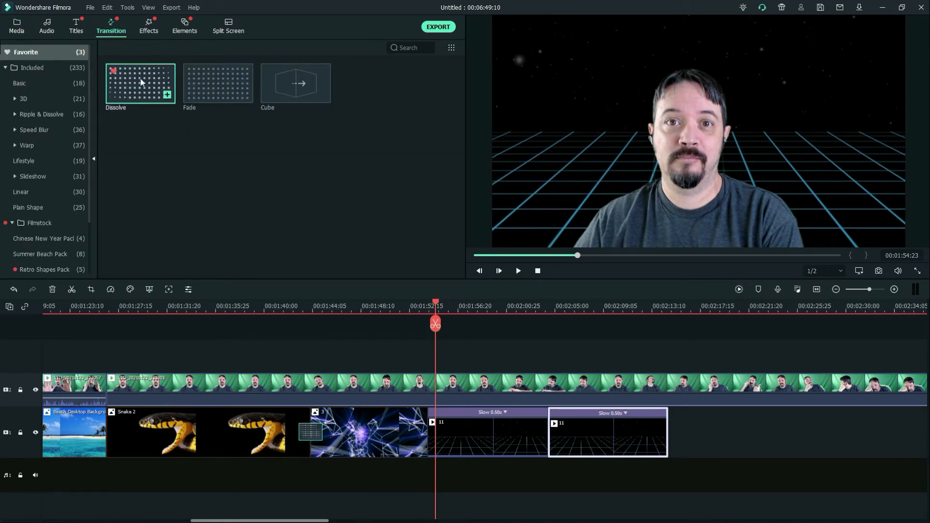
{"action": "left_click_drag", "start_coordinate": [141, 83], "coordinate": [428, 431]}
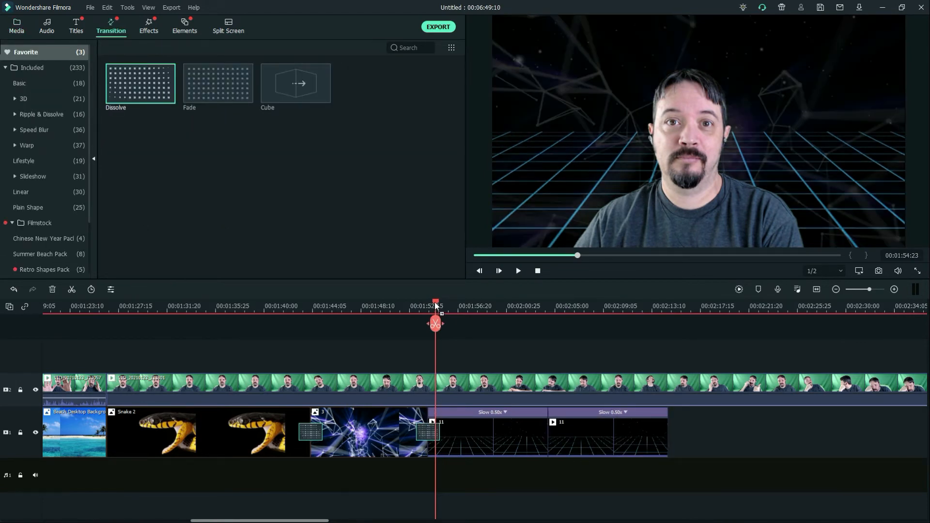
{"action": "left_click_drag", "start_coordinate": [435, 306], "coordinate": [411, 303]}
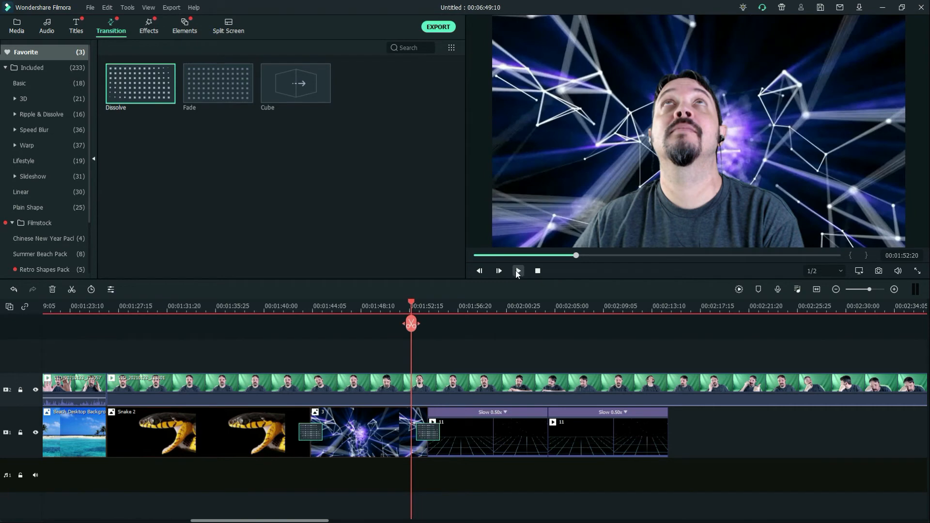
{"action": "left_click", "coordinate": [518, 272]}
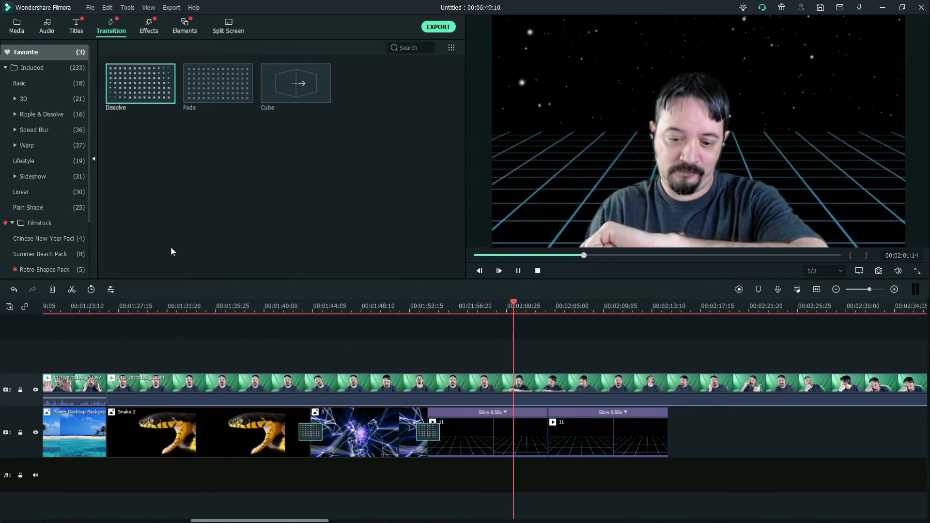
Stop playback near the end of the second clip 11 and place video MVI_2953 directly after it on track 1
{"action": "left_click", "coordinate": [22, 27]}
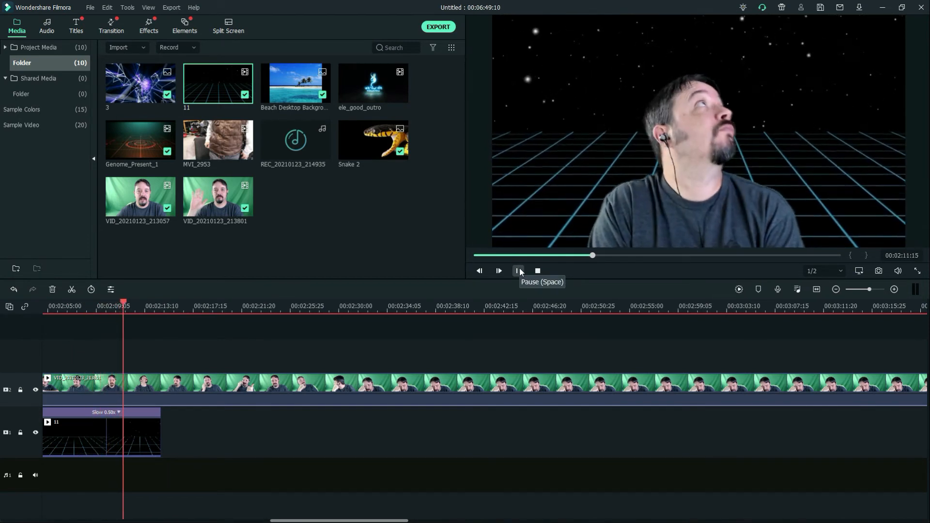
{"action": "left_click", "coordinate": [519, 270]}
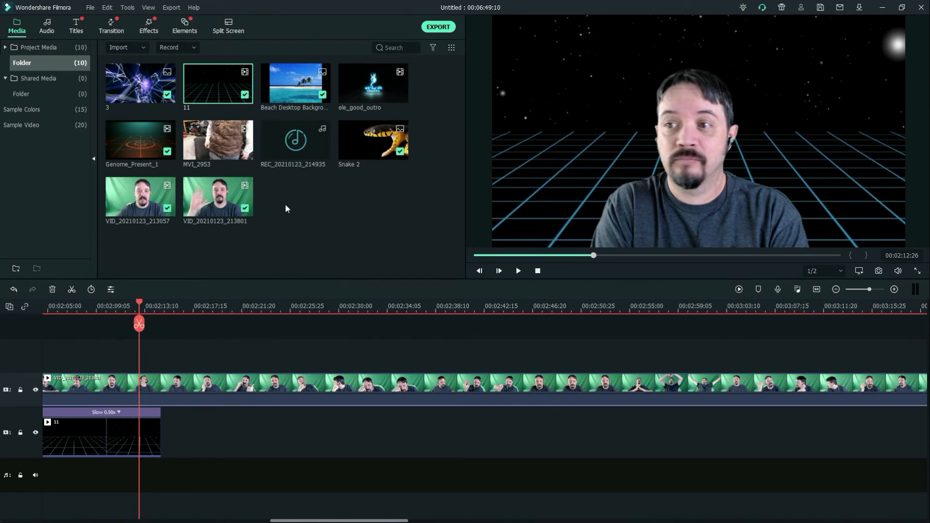
{"action": "left_click_drag", "start_coordinate": [216, 143], "coordinate": [168, 419]}
Split MVI_2953 at 00:02:49:12 and delete the part before the cut, closing the gap
{"action": "left_click_drag", "start_coordinate": [138, 301], "coordinate": [564, 357]}
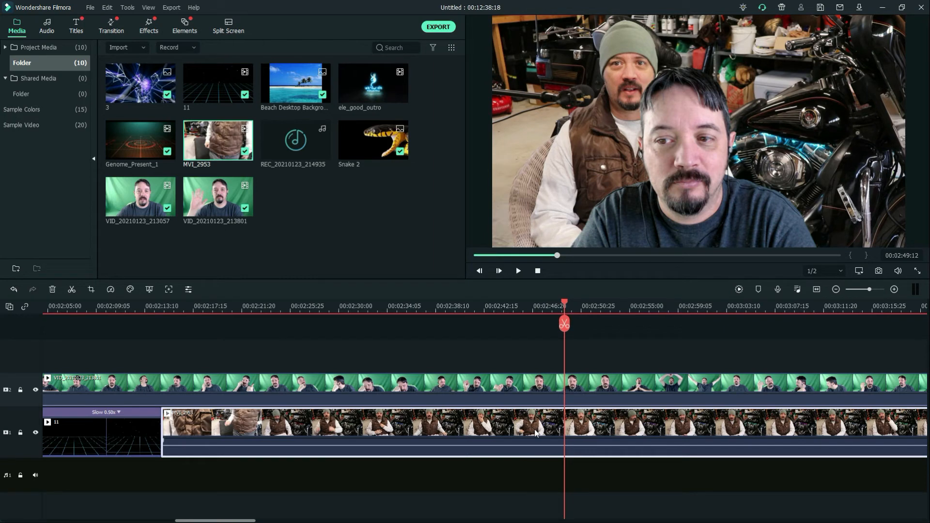
{"action": "left_click", "coordinate": [565, 326]}
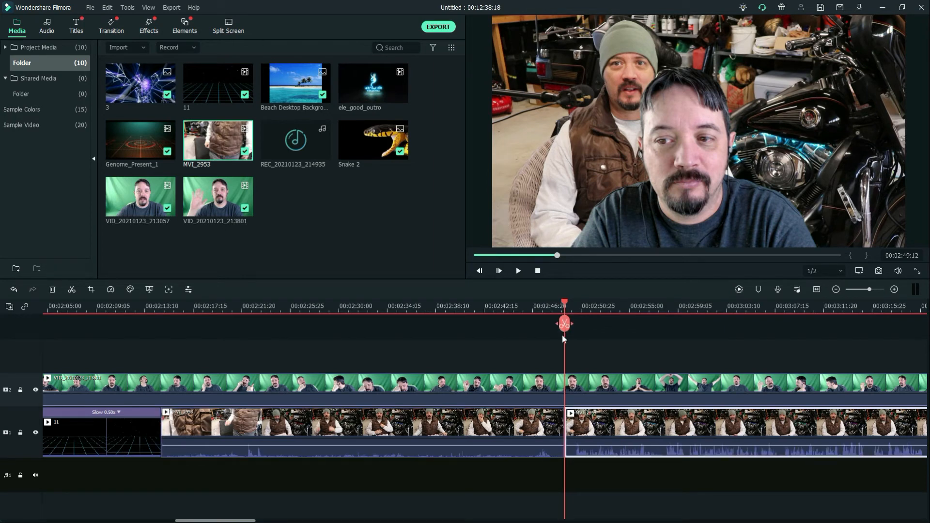
{"action": "left_click", "coordinate": [513, 427]}
{"action": "key", "text": "Delete"}
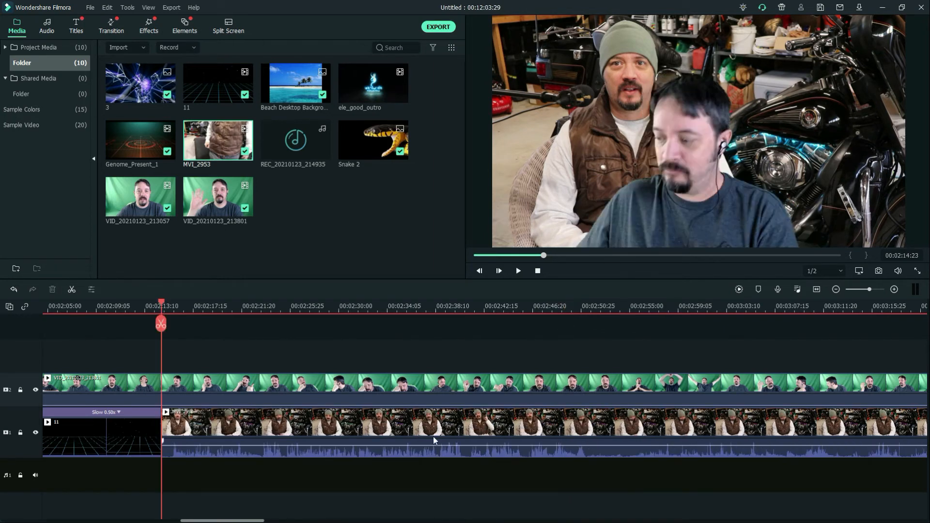
Lower the volume of MVI_2953 on the timeline, play it to check the level, and reduce it to silence
{"action": "mouse_move", "coordinate": [417, 444]}
{"action": "left_mouse_down"}
{"action": "mouse_move", "coordinate": [416, 458]}
{"action": "mouse_move", "coordinate": [417, 441]}
{"action": "mouse_move", "coordinate": [417, 448]}
{"action": "left_mouse_up"}
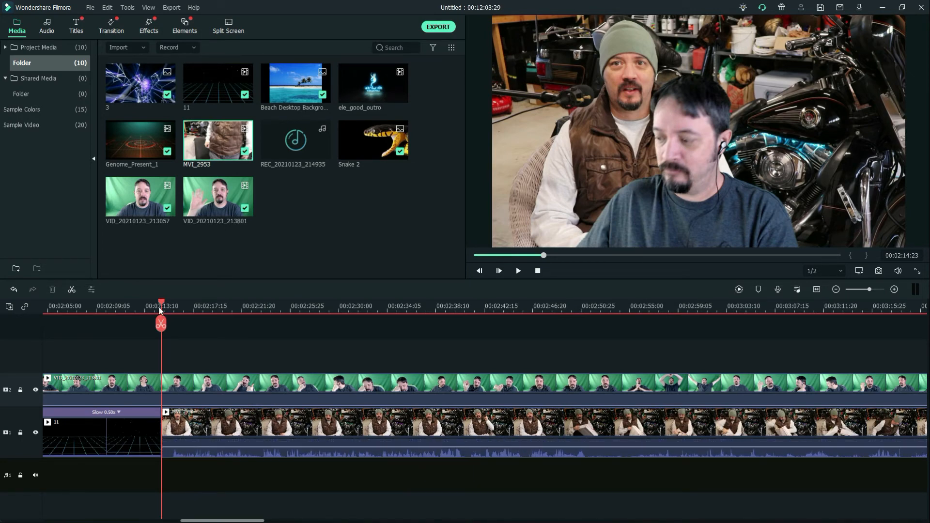
{"action": "left_click_drag", "start_coordinate": [162, 304], "coordinate": [173, 304]}
{"action": "left_click", "coordinate": [519, 274]}
{"action": "left_click", "coordinate": [519, 274]}
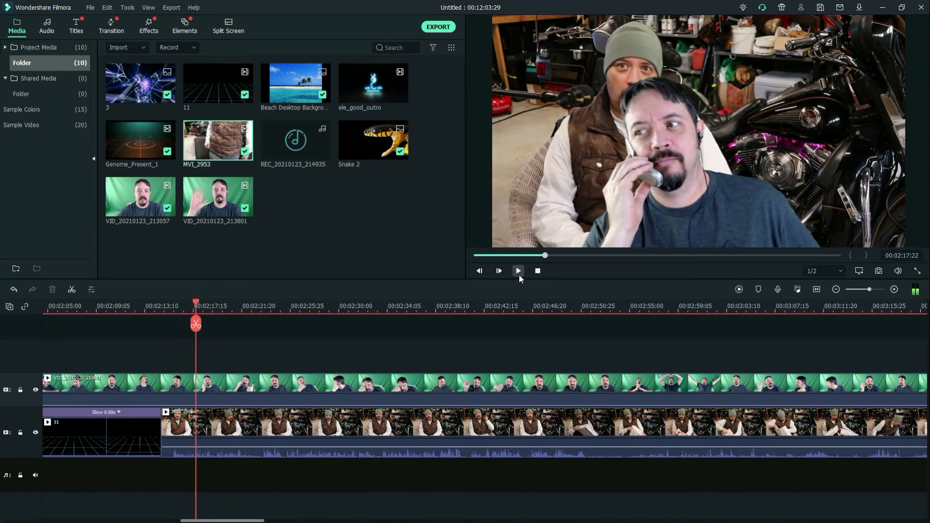
{"action": "left_click_drag", "start_coordinate": [224, 443], "coordinate": [225, 460]}
Shrink the keyed presenter to about half the frame width and move it to the lower left of the MVI_2953 background
{"action": "left_click_drag", "start_coordinate": [198, 305], "coordinate": [189, 305]}
{"action": "left_click", "coordinate": [721, 200]}
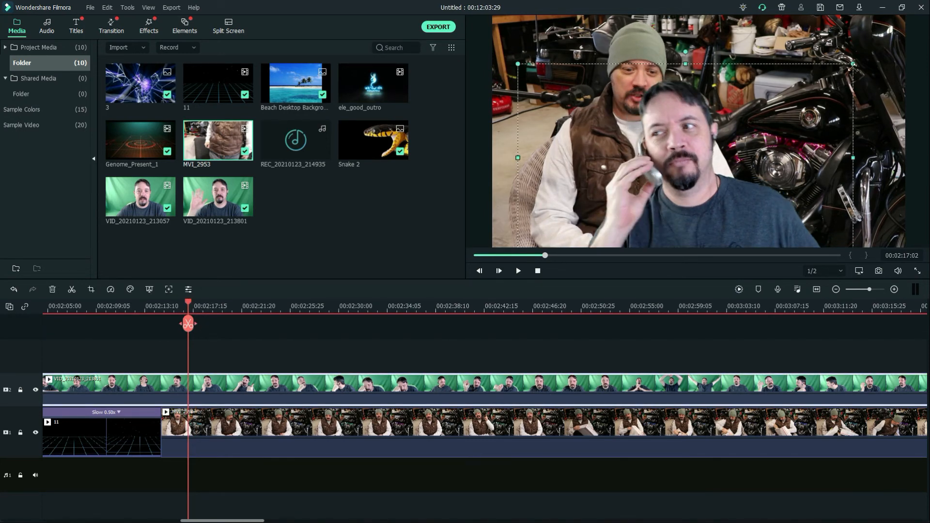
{"action": "left_click_drag", "start_coordinate": [852, 67], "coordinate": [746, 131]}
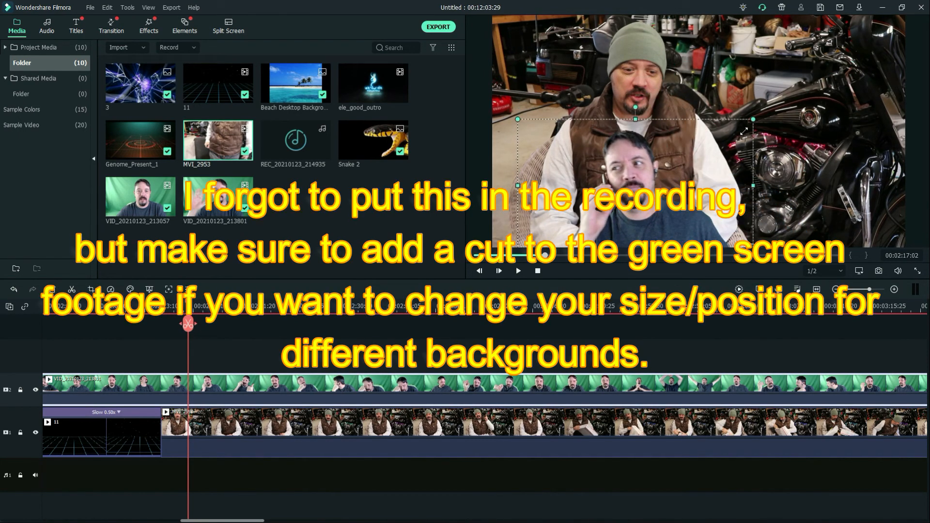
{"action": "left_click_drag", "start_coordinate": [692, 172], "coordinate": [631, 190]}
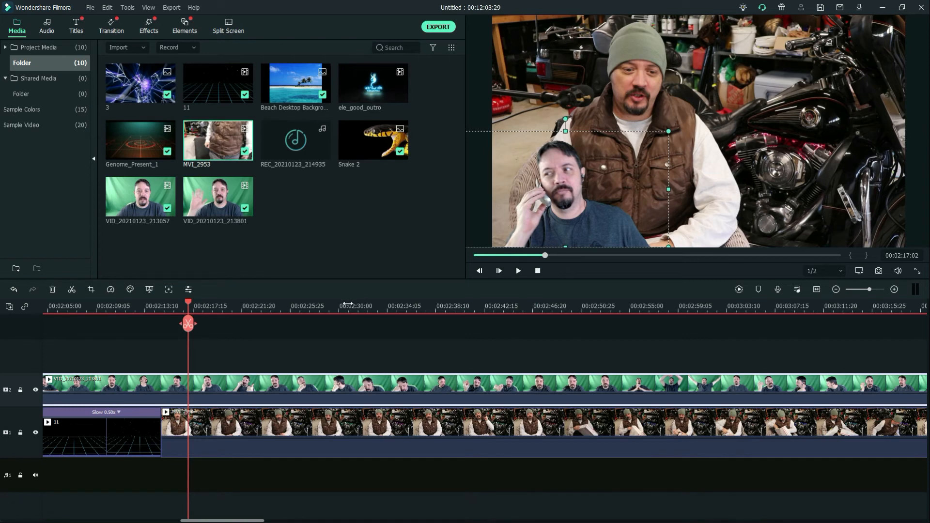
Add a Dissolve transition between the second clip 11 and MVI_2953 and play it back from 00:02:13:10
{"action": "left_click", "coordinate": [110, 27]}
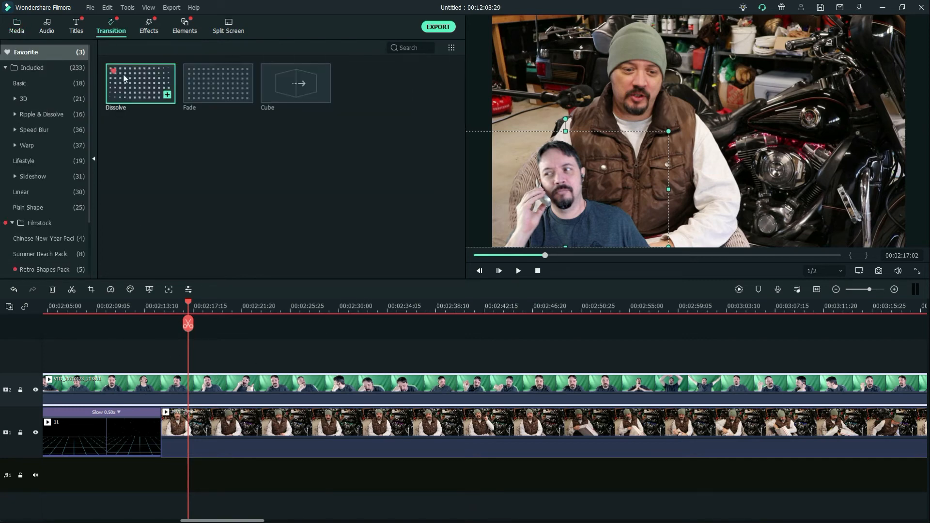
{"action": "left_click_drag", "start_coordinate": [127, 338], "coordinate": [161, 431]}
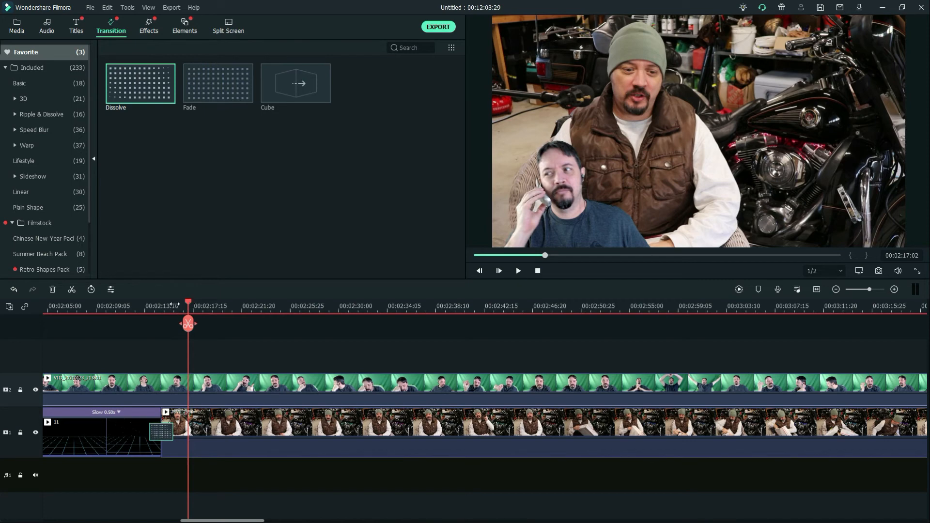
{"action": "left_click_drag", "start_coordinate": [187, 303], "coordinate": [144, 302]}
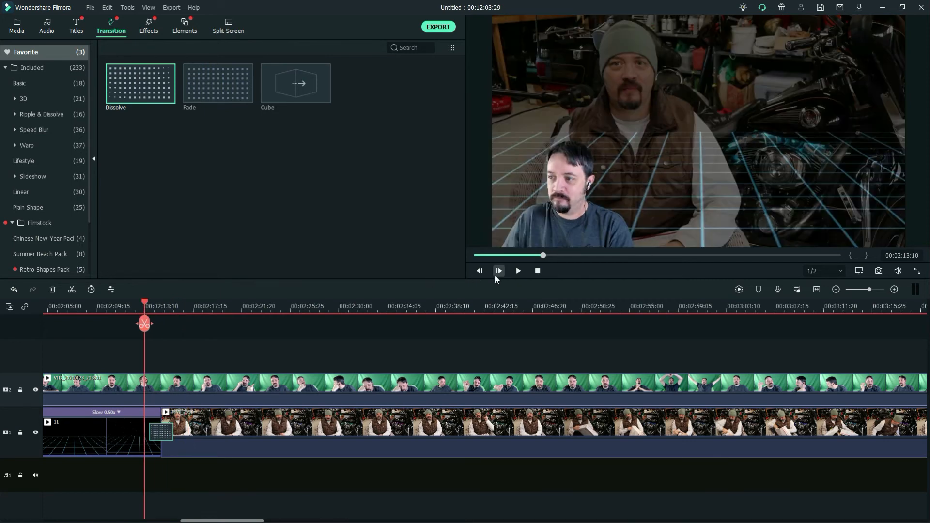
{"action": "left_click", "coordinate": [517, 272]}
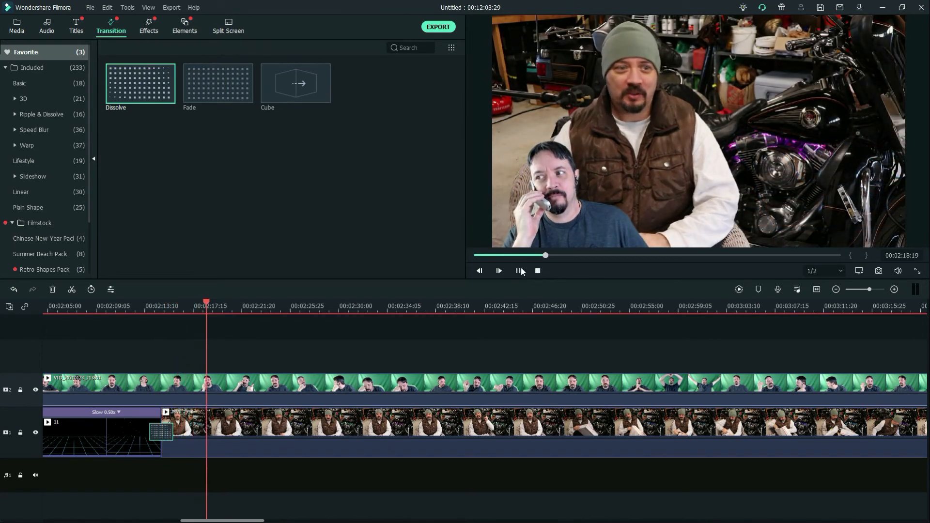
{"action": "left_click", "coordinate": [518, 271]}
Shift the keyed presenter slightly right in front of the seated man and play the composite over MVI_2953 past 00:03:00
{"action": "left_click_drag", "start_coordinate": [560, 219], "coordinate": [584, 219]}
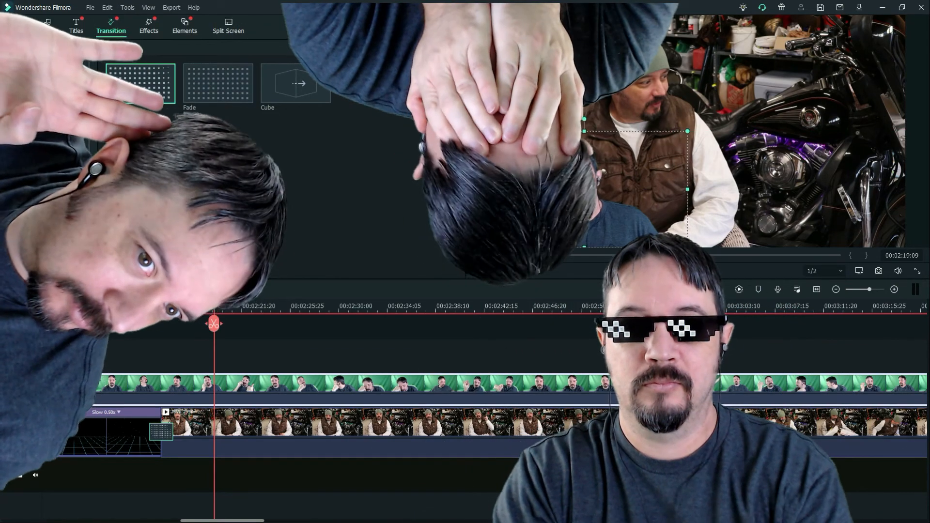
{"action": "left_click", "coordinate": [519, 272]}
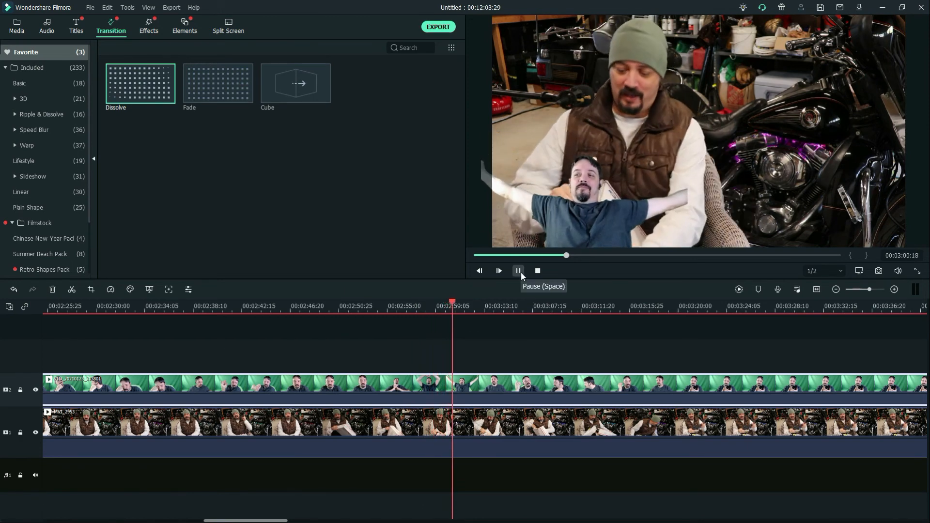
{"action": "left_click", "coordinate": [17, 27]}
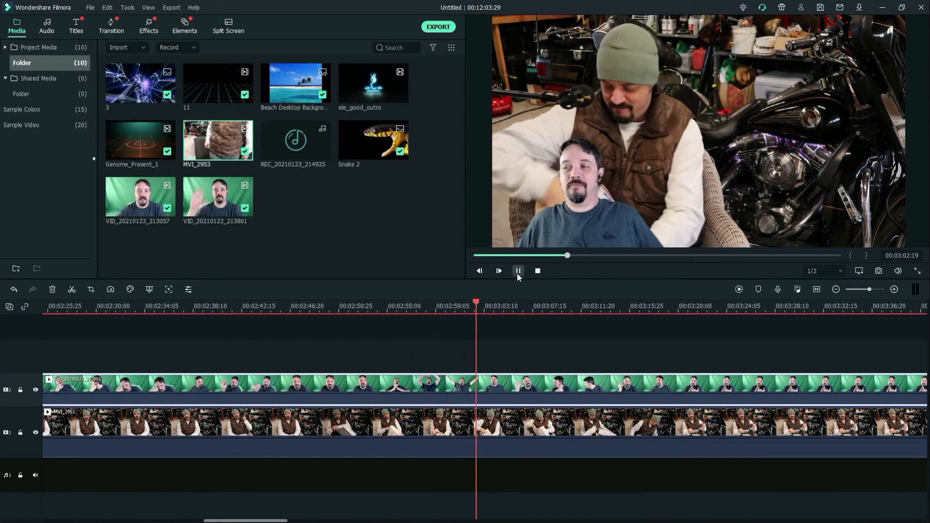